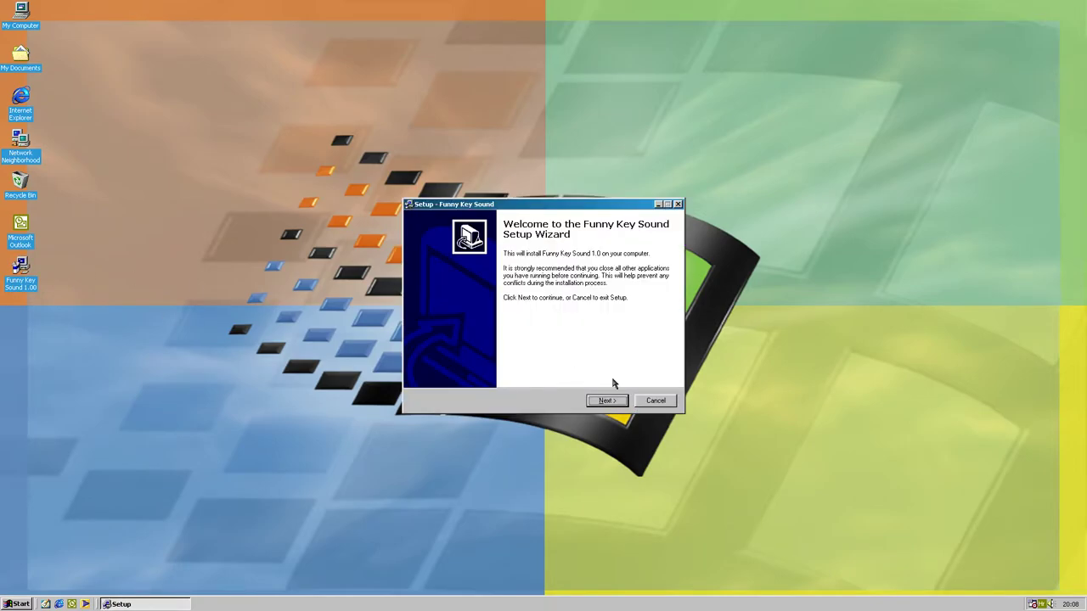
Step: Install Funny Key Sound 1.0 with the default setup options, including a desktop icon
left_click(606, 400)
left_click(607, 400)
left_click(606, 400)
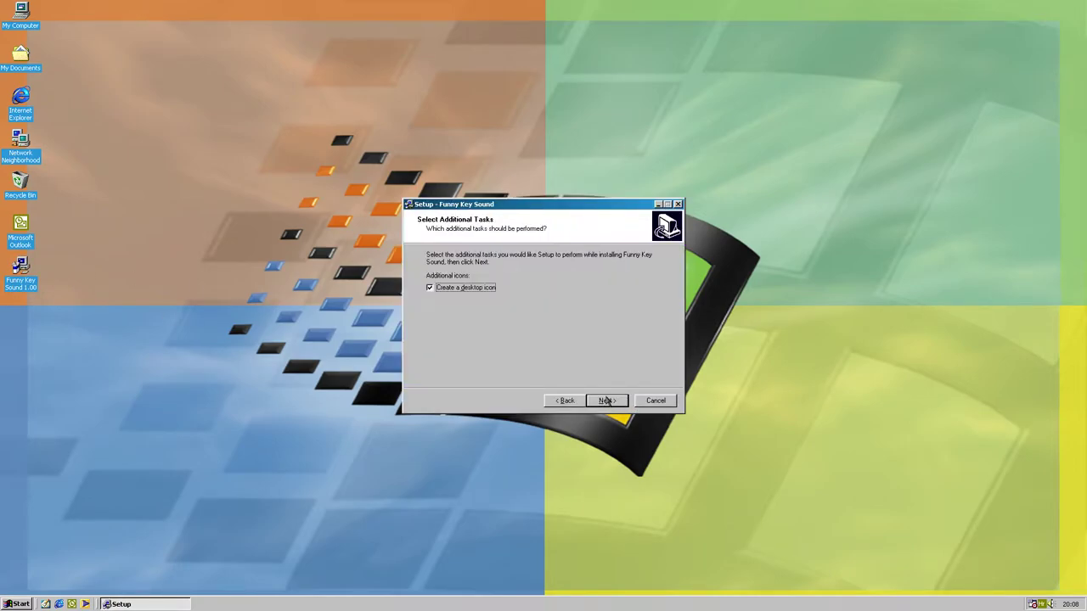
left_click(606, 400)
left_click(606, 400)
left_click(606, 400)
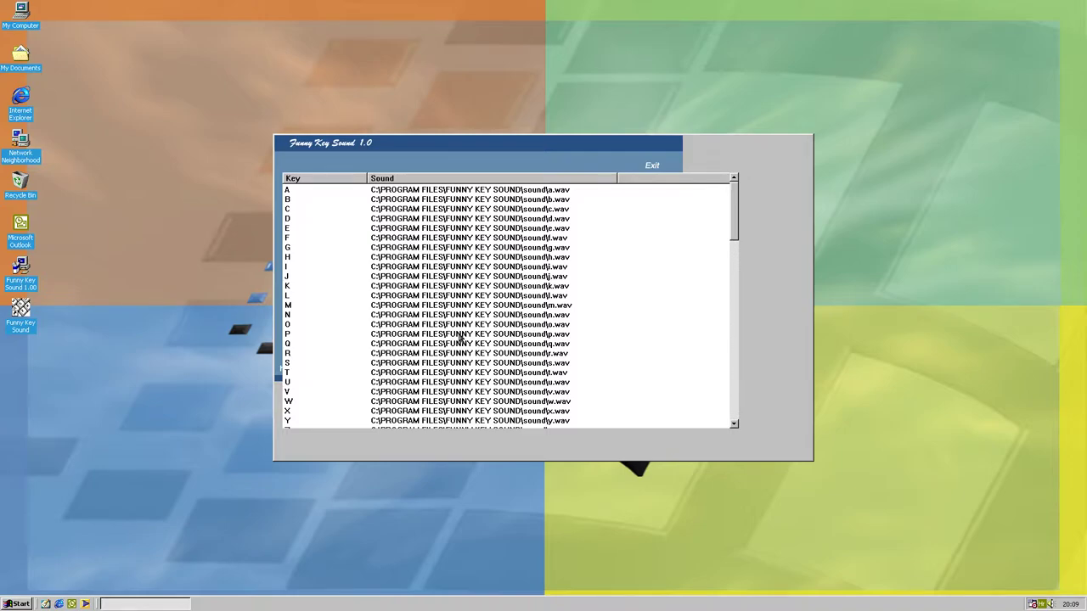
Step: Test the F1 key and decline to locate the FKS.HLP help file
key("F1")
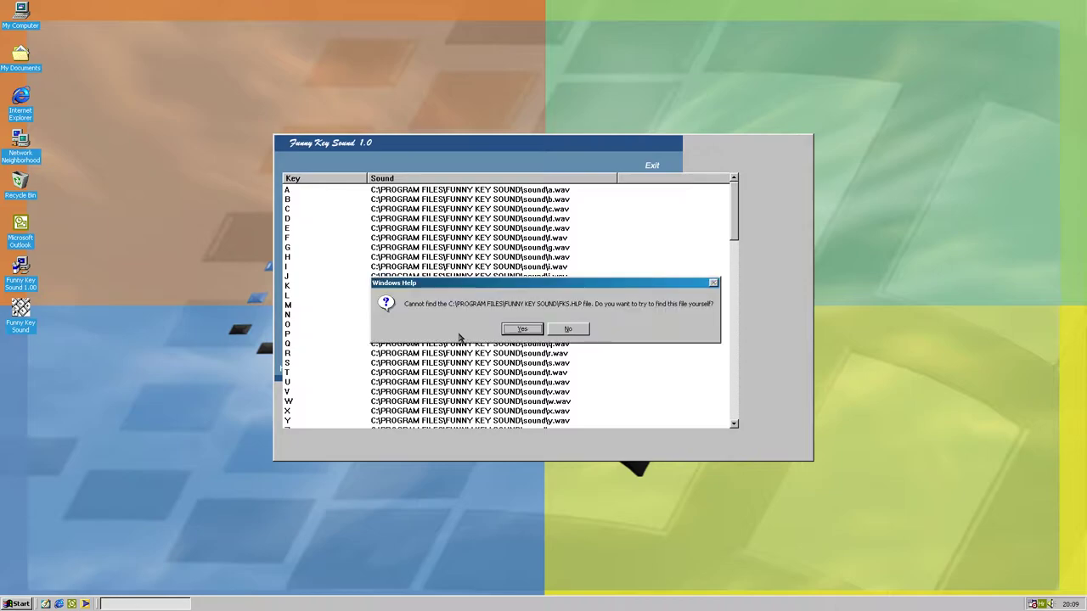
left_click(565, 329)
left_click(545, 330)
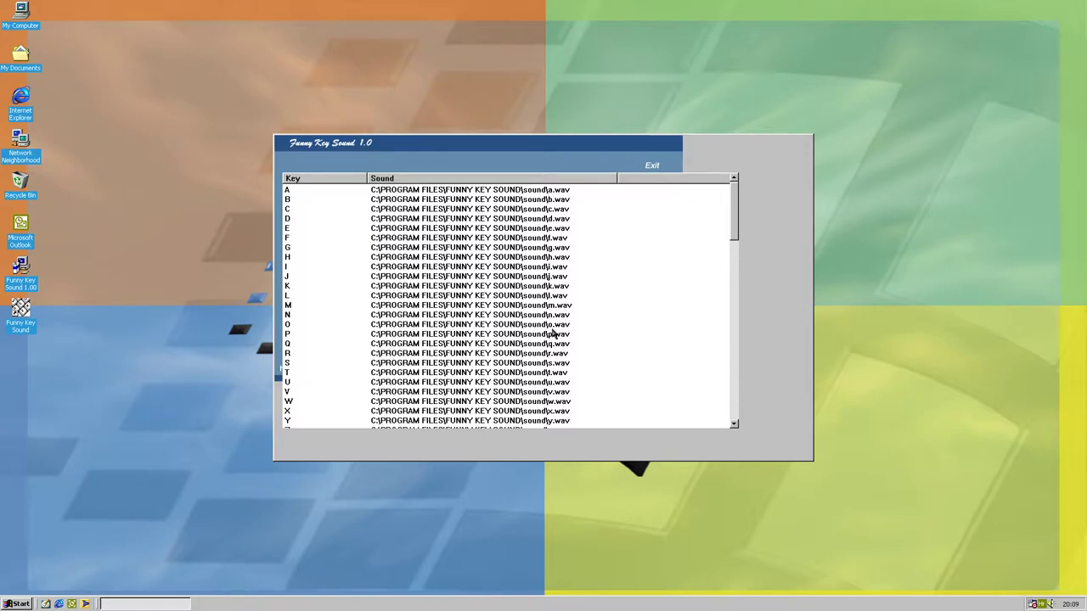
Step: Test the Windows key's sound by repeatedly opening and closing the Start menu
key("super")
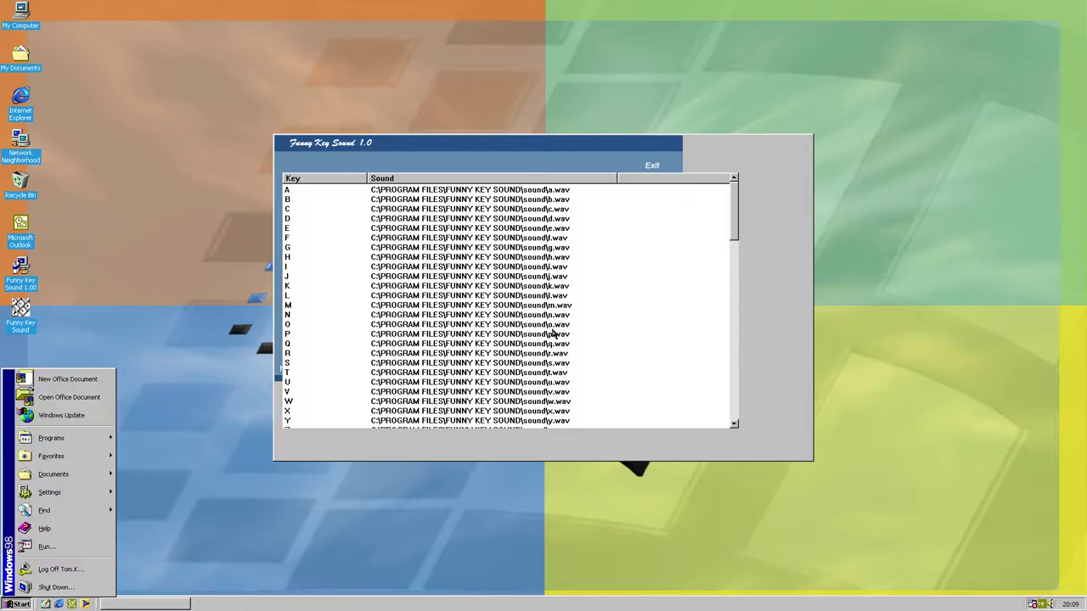
key("super")
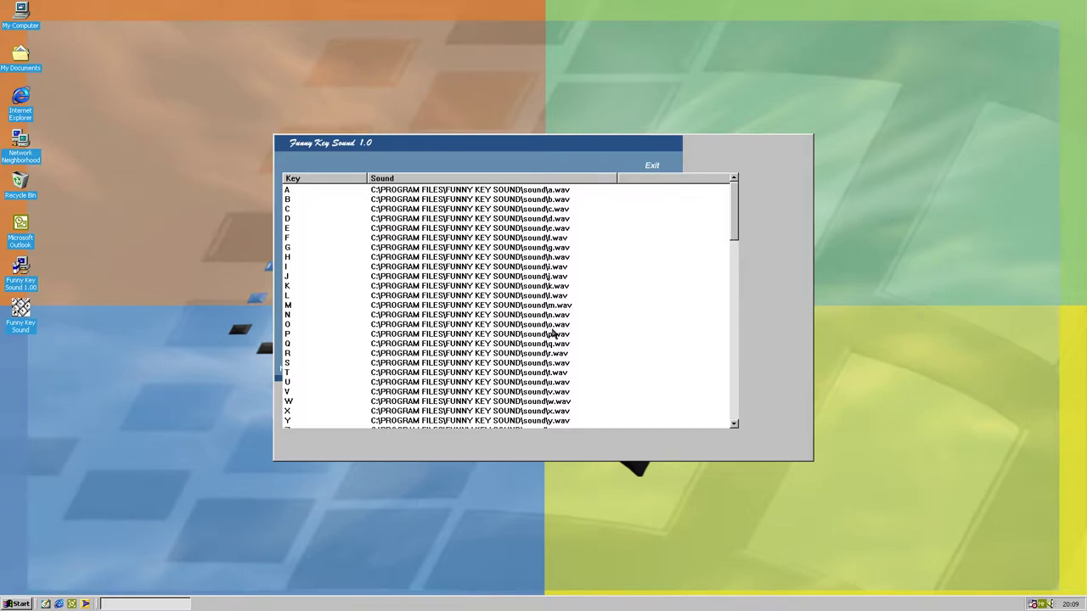
key("super")
key("super")
key("super")
key("super")
Step: Test the sounds of the Home, End, Page Up, Page Down and arrow keys, plus 1 and X
key("Home")
key("End")
key("Page_Up")
key("Page_Down")
key("Up")
key("Down")
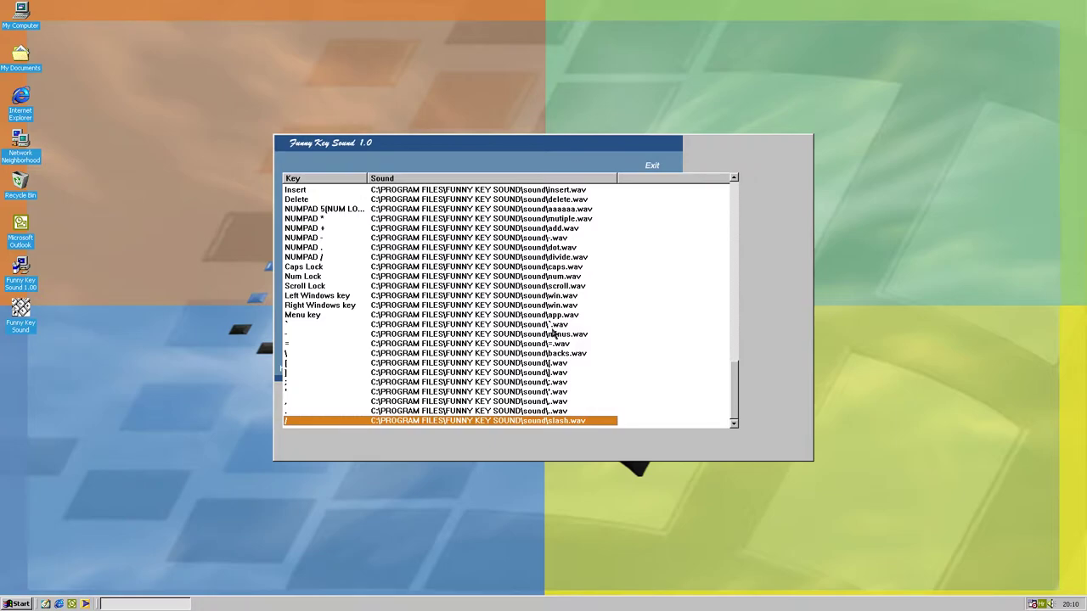
key("Home")
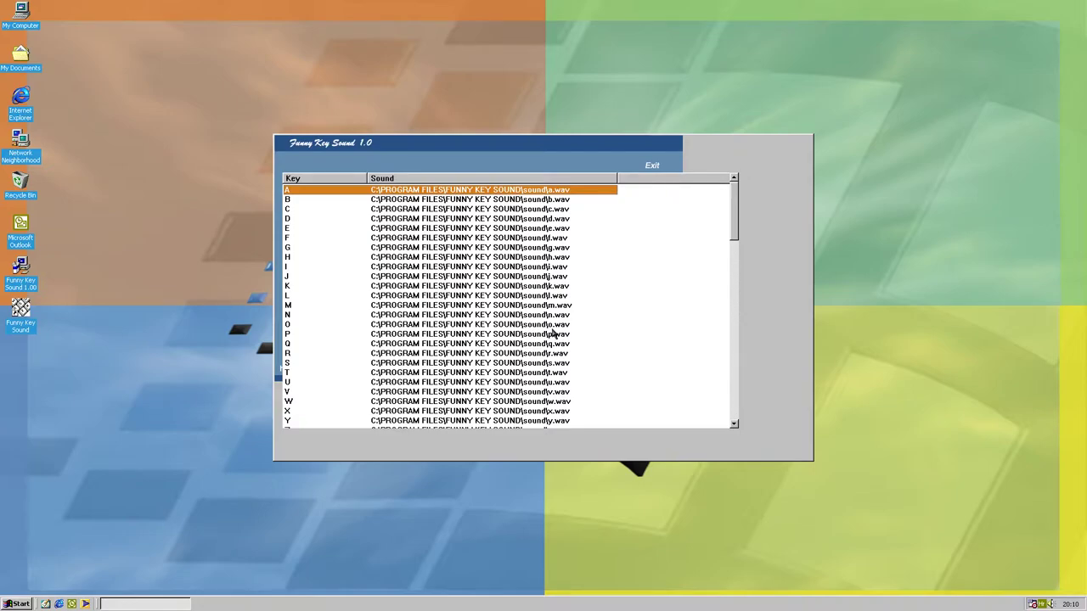
key("1")
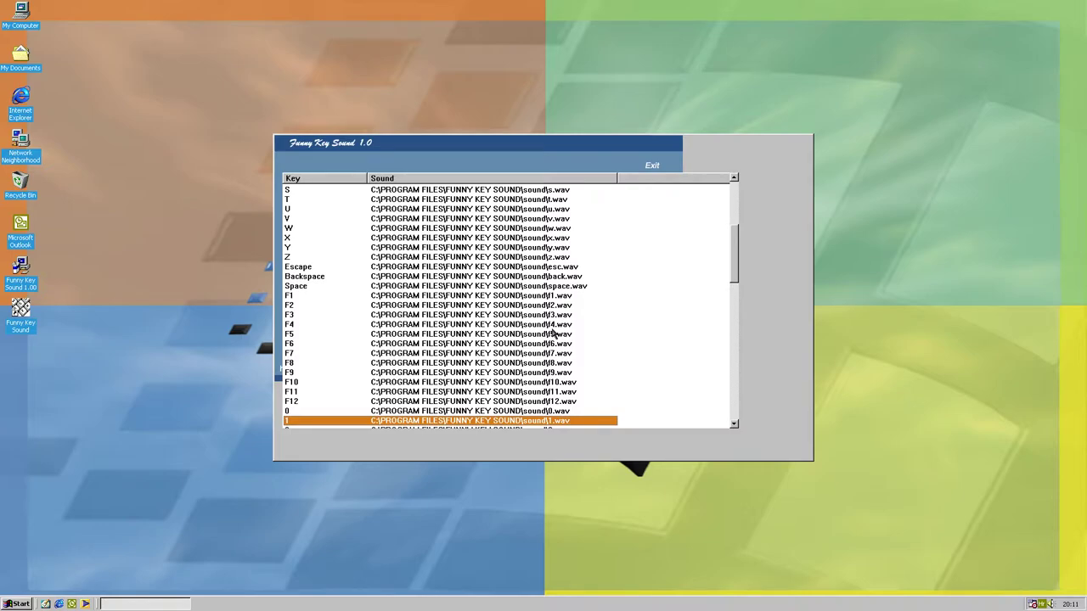
key("x")
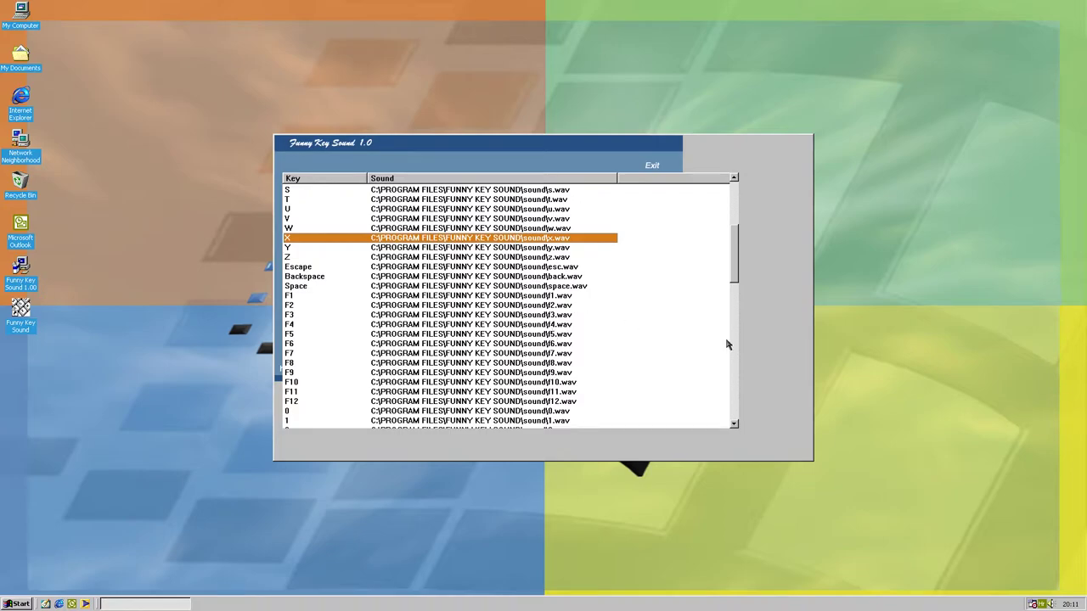
Step: Switch the keyboard input language and, with the program window moved slightly, test the sounds of G, A and /
left_click(1043, 604)
left_click(985, 592)
left_click_drag(593, 154, 553, 150)
key("g")
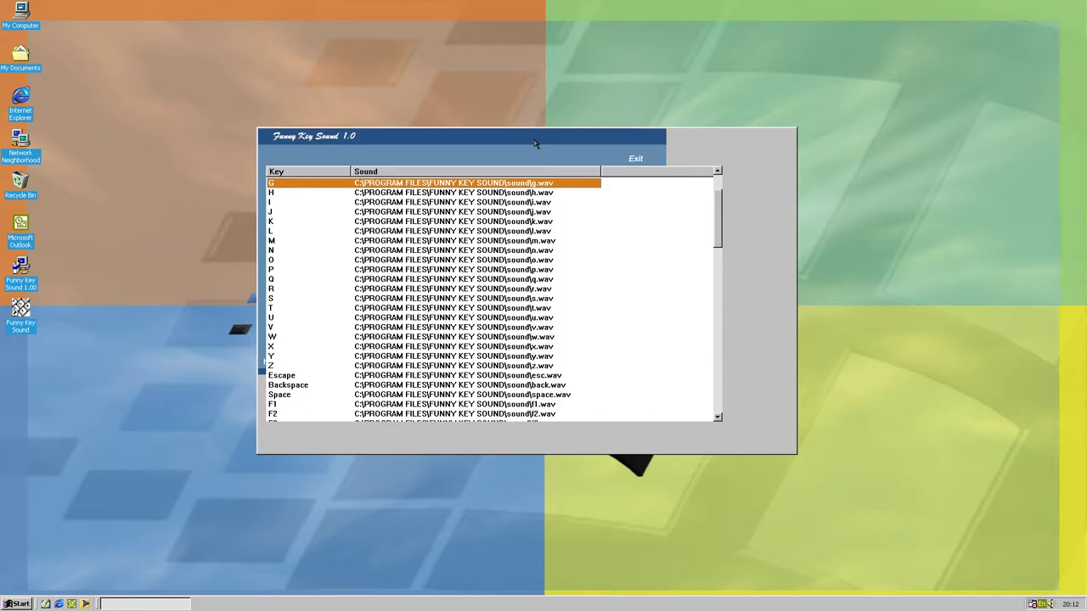
key("a")
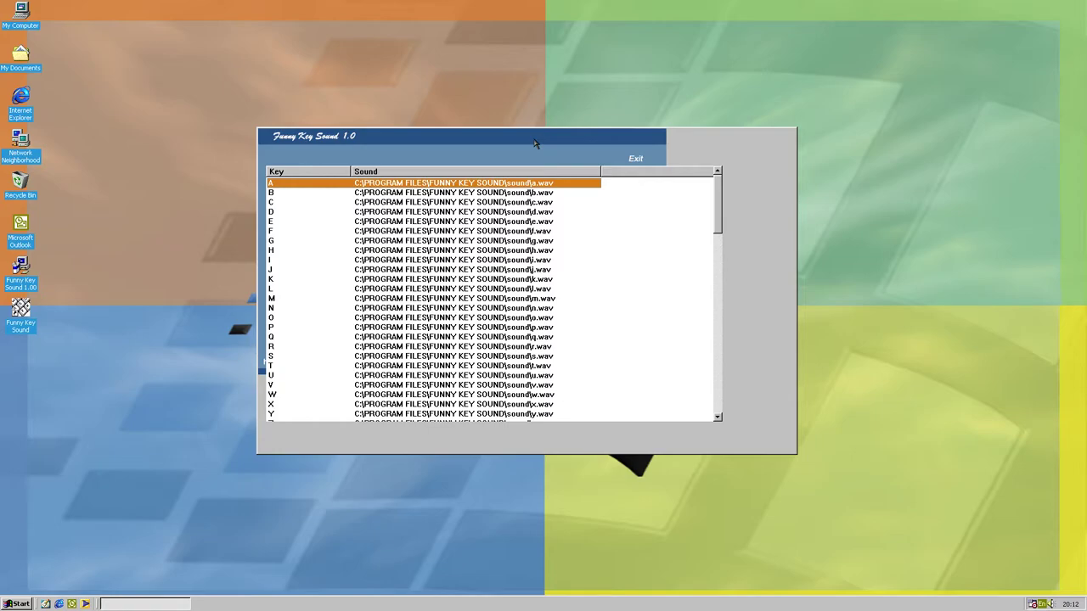
key("slash")
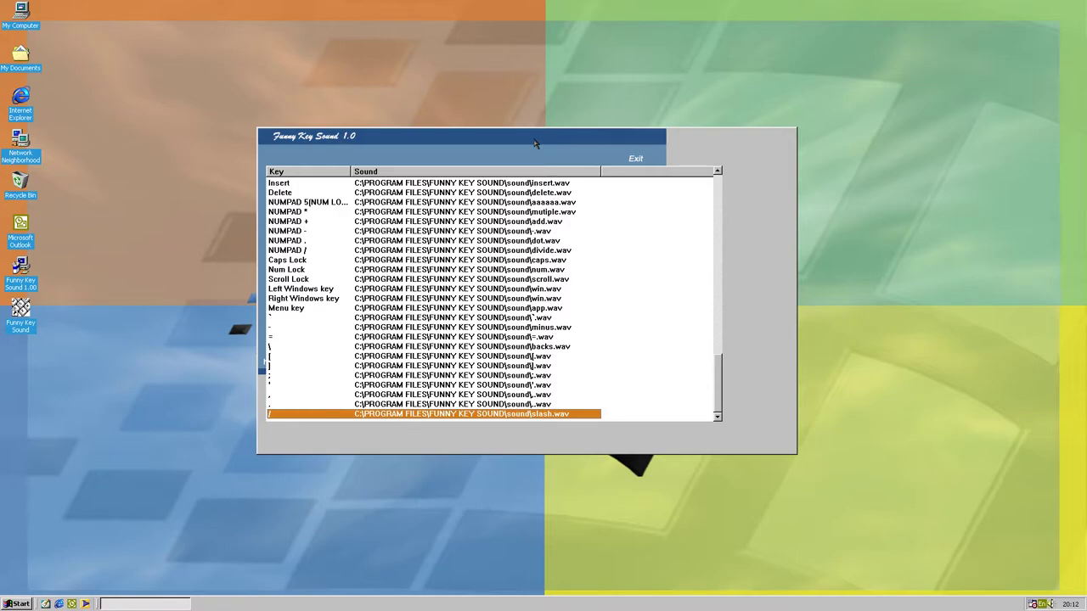
Step: Open the keysound settings file from C:\Program Files\Funny Key Sound in Notepad
double_click(19, 12)
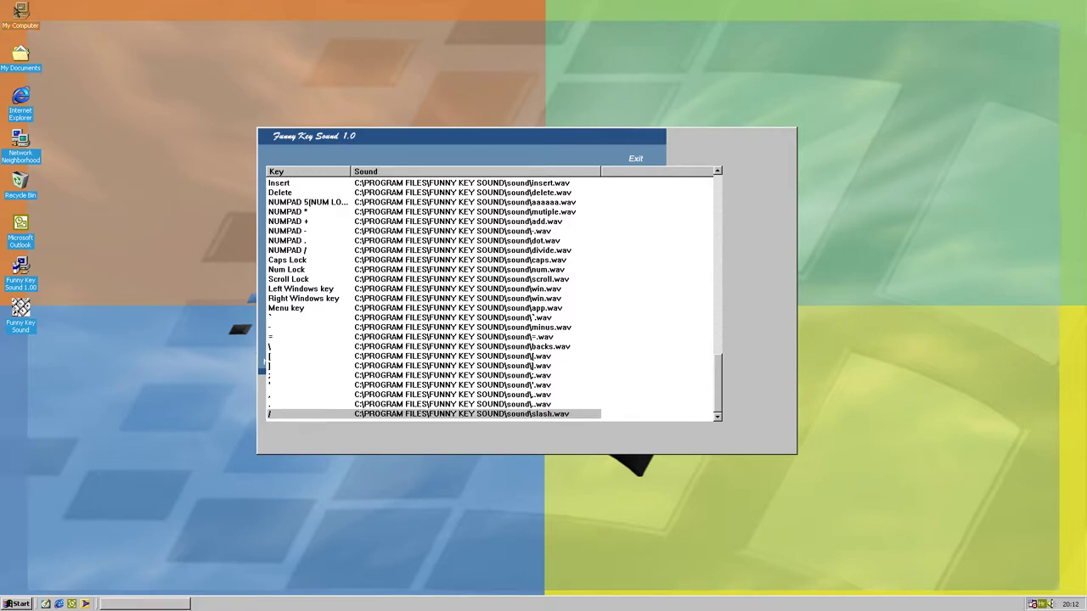
double_click(533, 178)
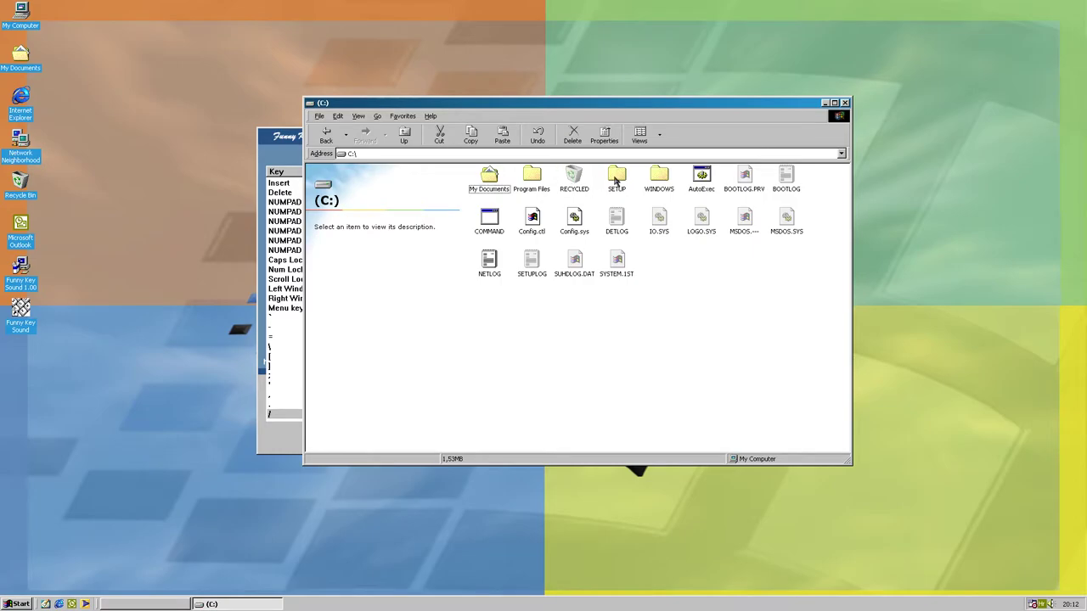
left_click(619, 177)
double_click(531, 178)
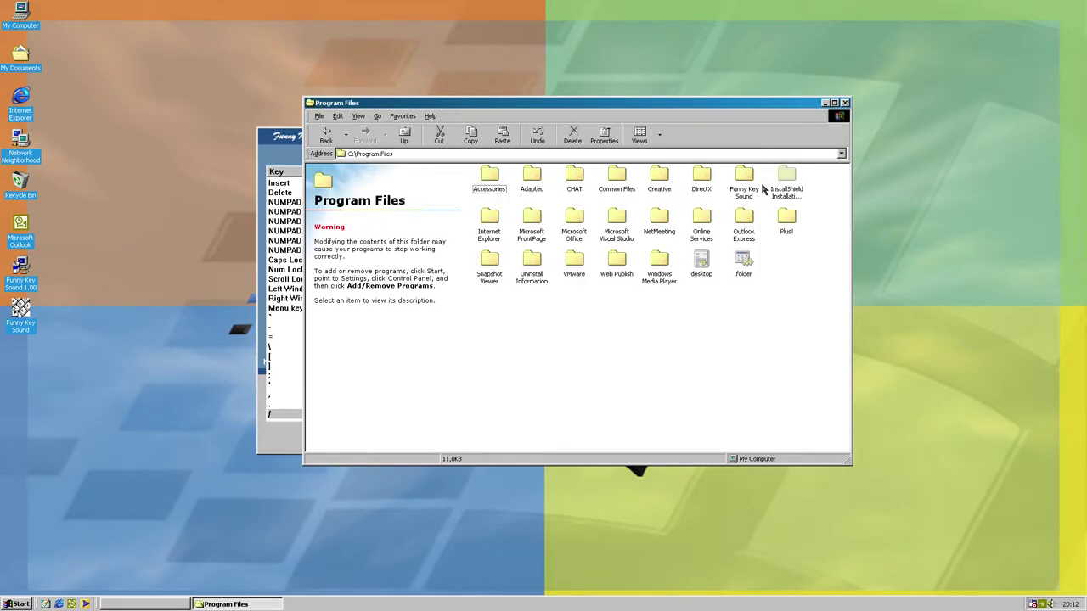
double_click(760, 177)
double_click(617, 177)
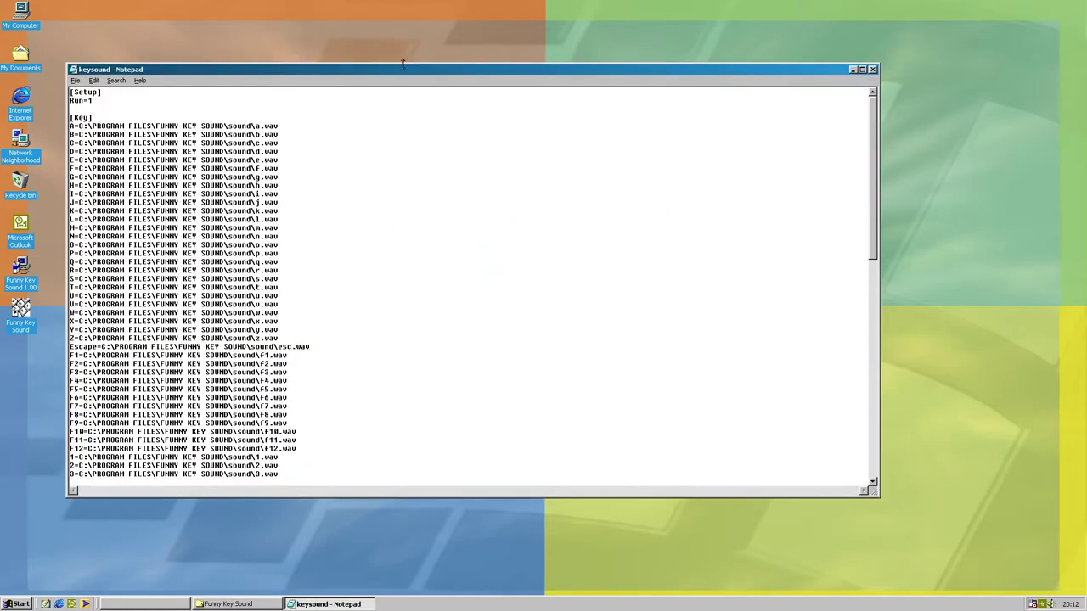
Step: Compare the program's key list with the keysound file, and exit Funny Key Sound
left_click(173, 604)
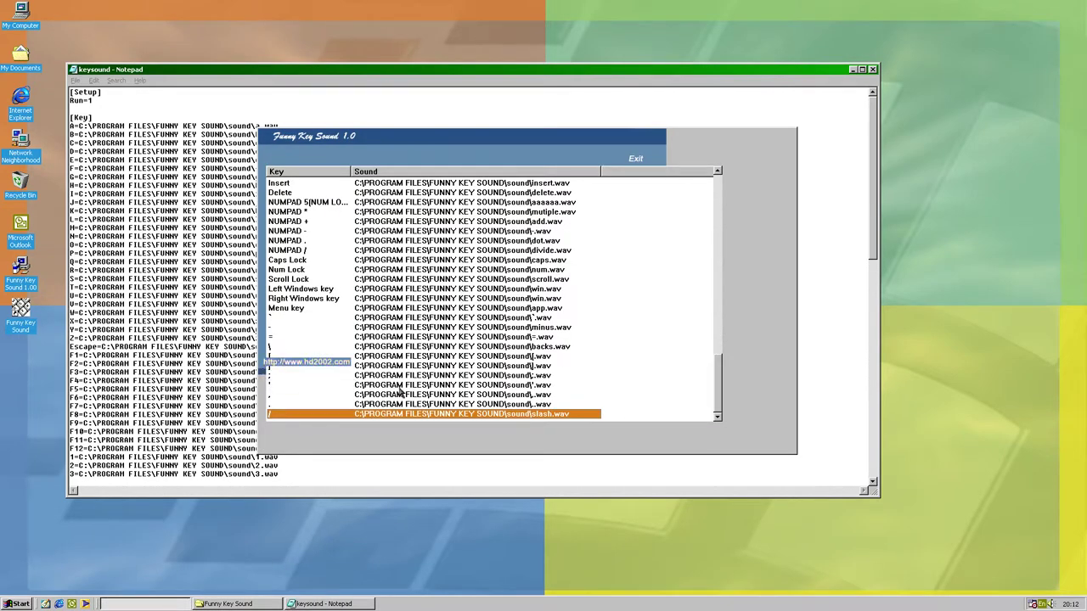
scroll(411, 365, "up", 12)
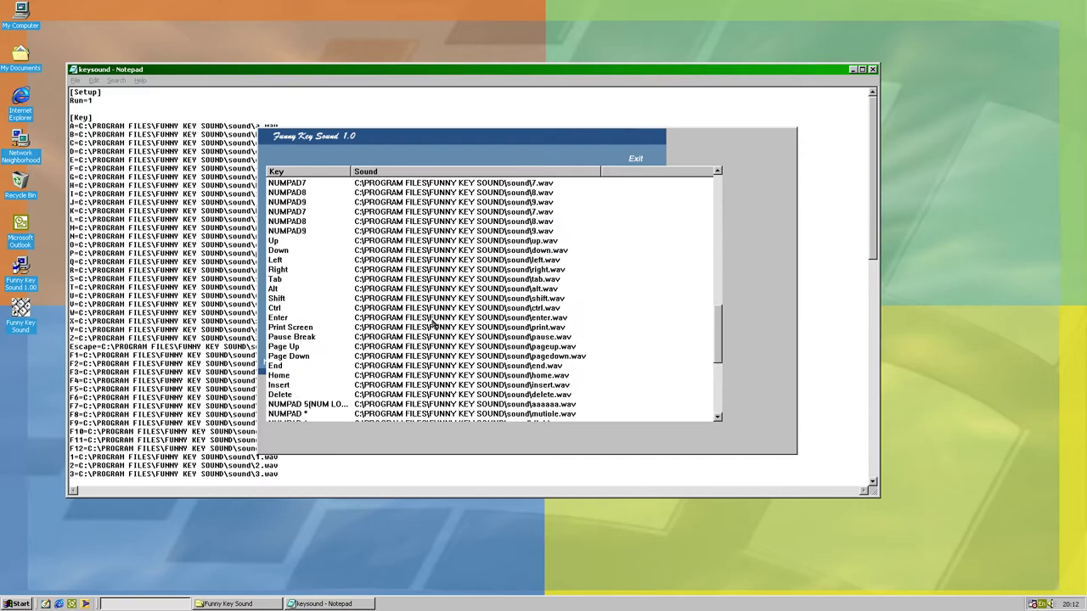
left_click(251, 287)
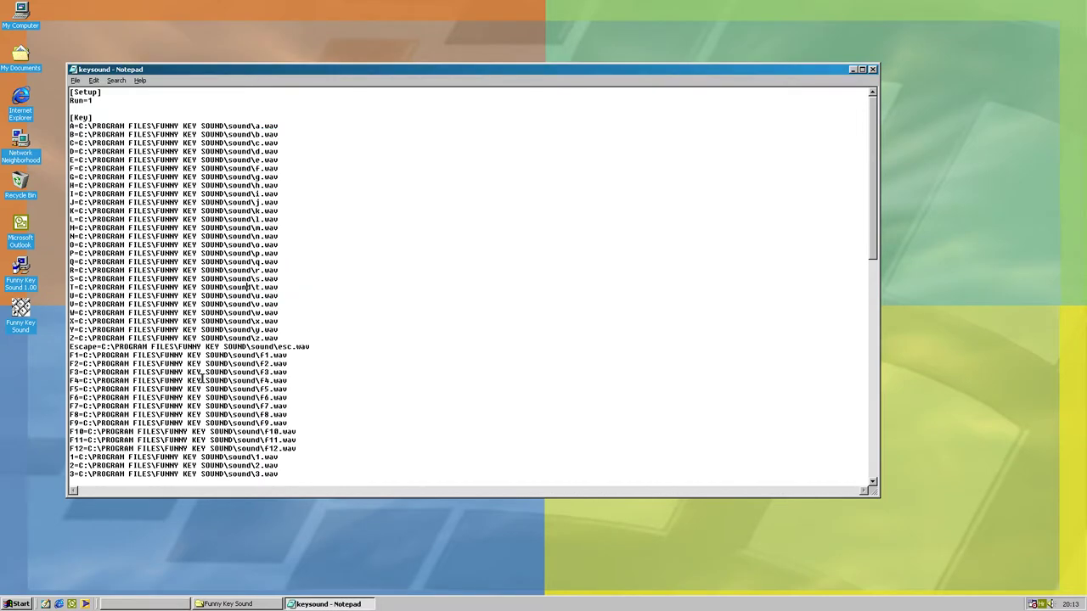
left_click(164, 604)
left_click(637, 159)
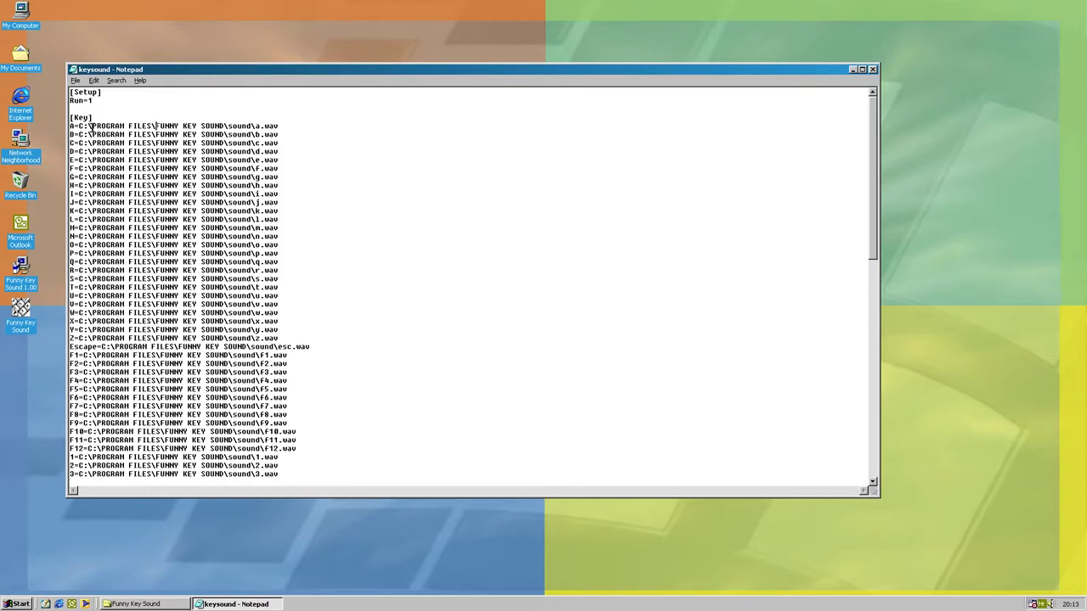
Step: Set the sound path of the A key to C:\WINDOWS\MEDIA\CHORD.wav in the keysound file
left_click_drag(91, 126, 285, 126)
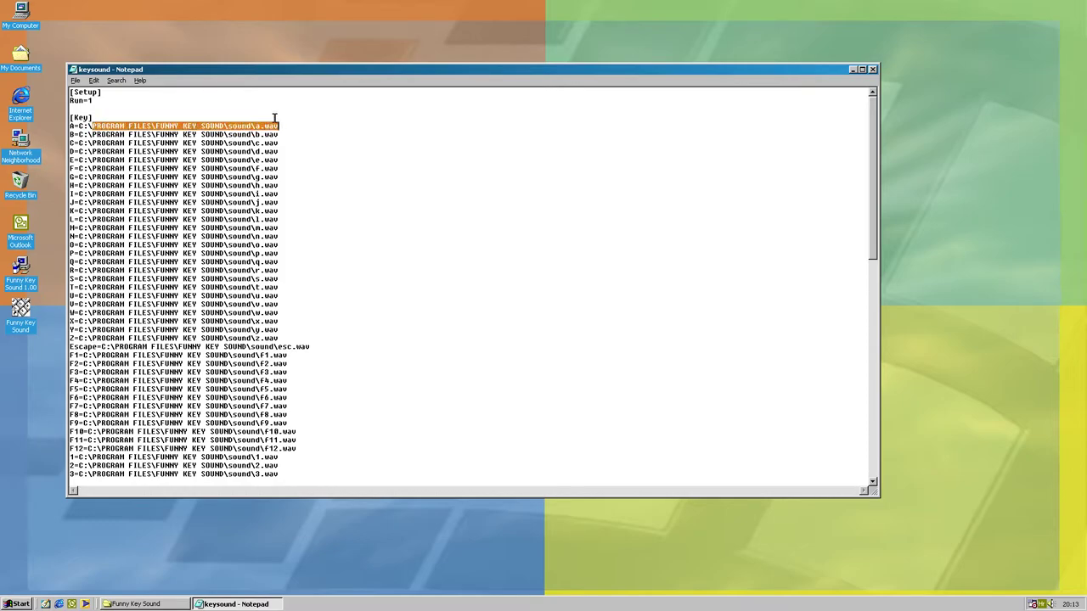
type("WINDOWS\\")
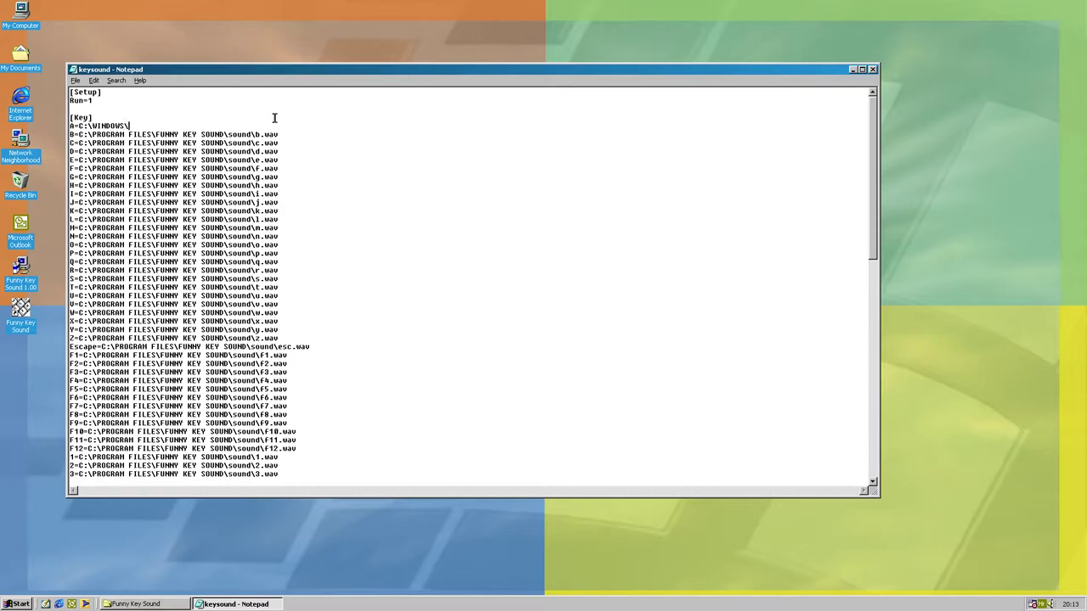
type("MEDIA\\CHORD.wav")
Step: Copy the A key's sound path and use it to replace the paths of the M and F4 keys
left_click_drag(79, 129, 201, 129)
key("ctrl+c")
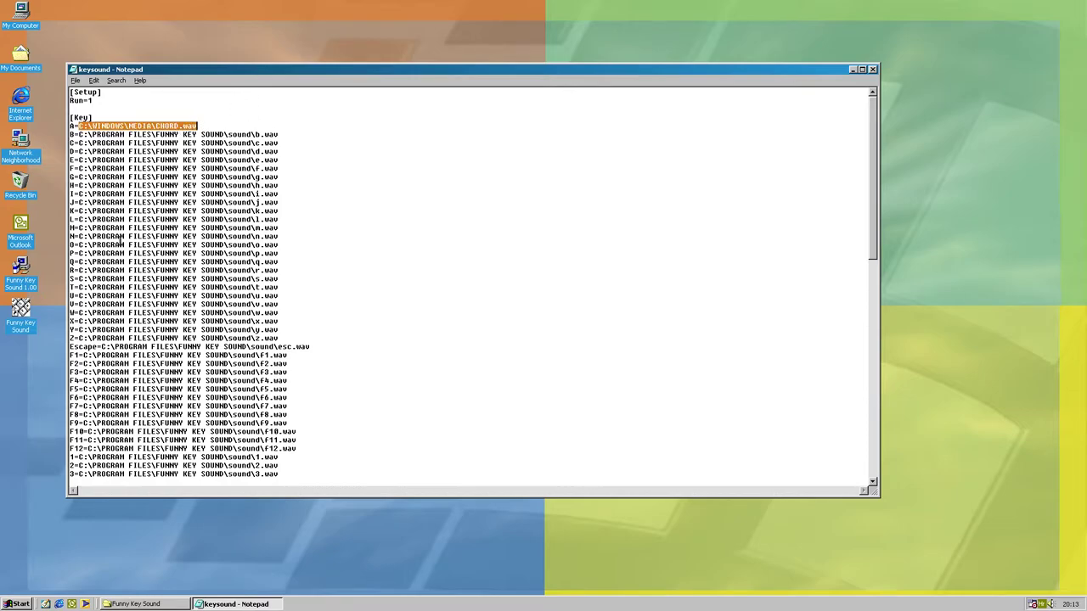
left_click_drag(80, 228, 289, 228)
key("ctrl+v")
scroll(111, 285, "down", 4)
left_click_drag(83, 280, 289, 280)
key("ctrl+v")
scroll(311, 284, "down", 6)
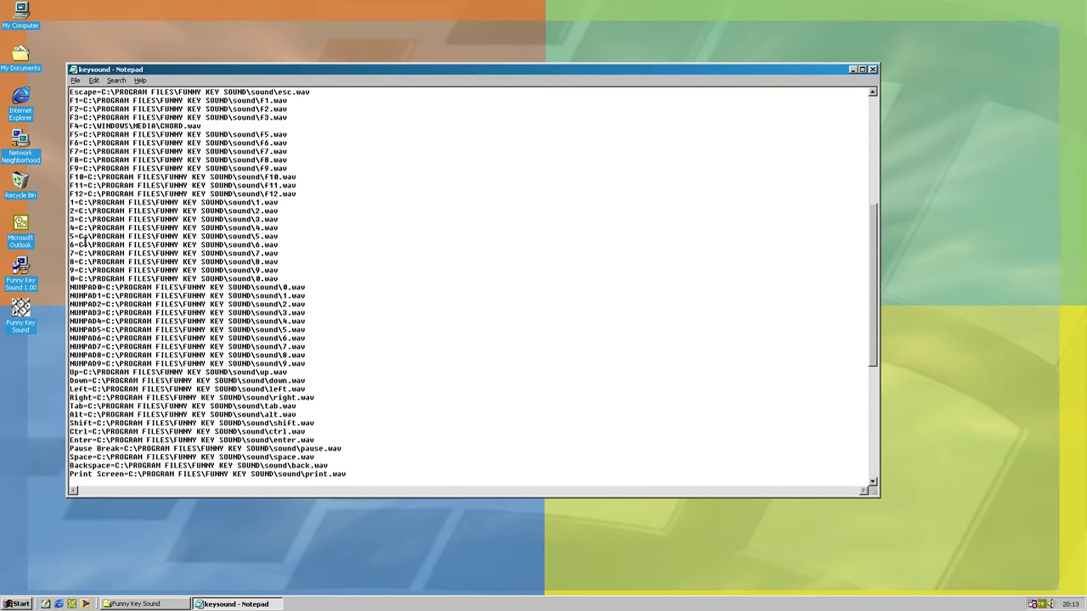
scroll(95, 297, "down", 9)
scroll(99, 299, "down", 1)
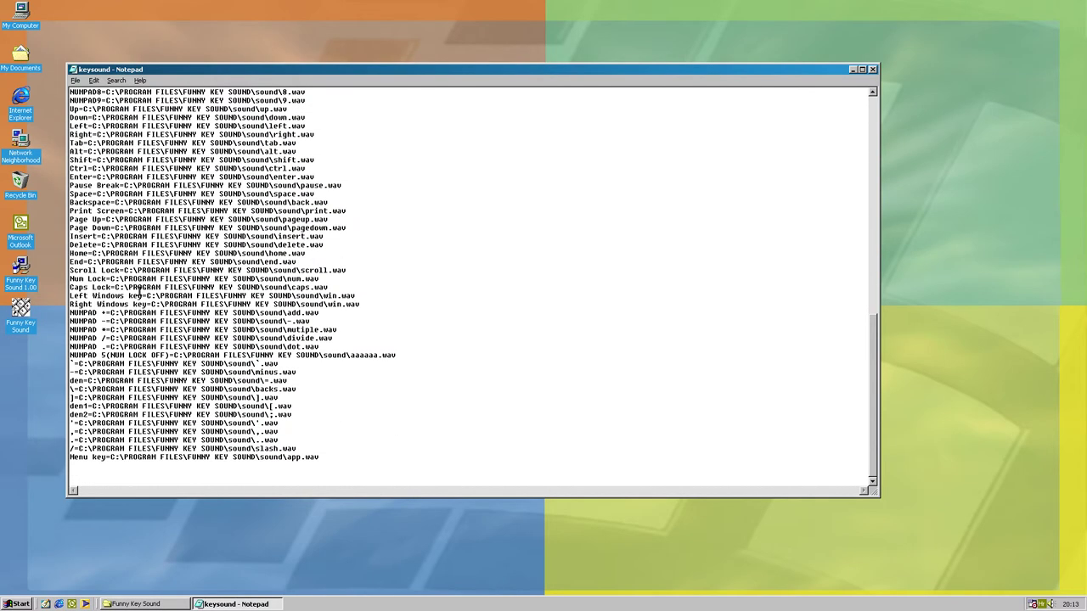
scroll(150, 303, "up", 9)
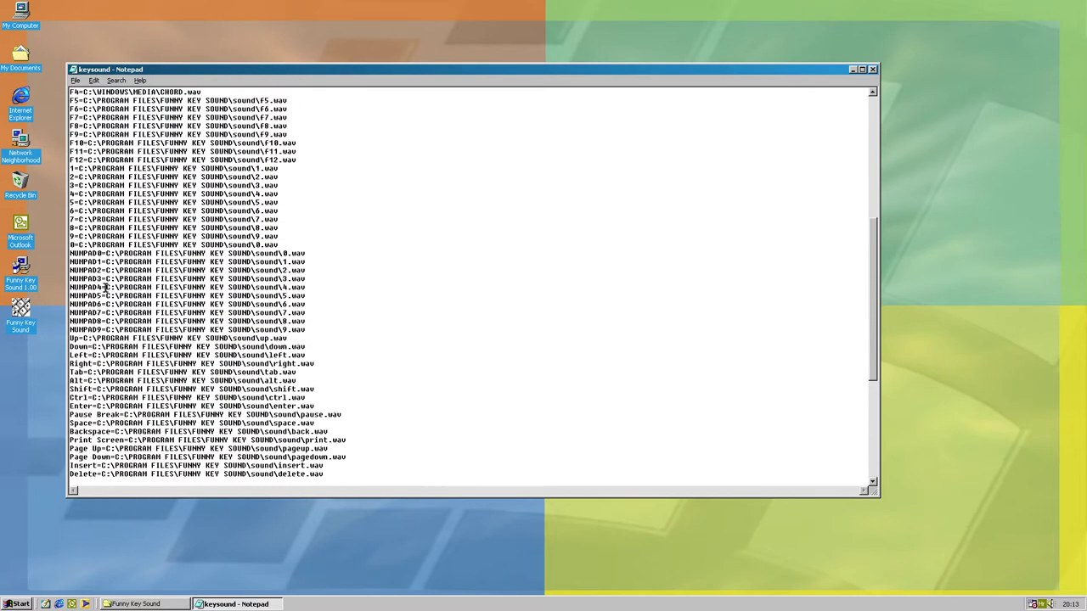
left_click_drag(105, 287, 323, 289)
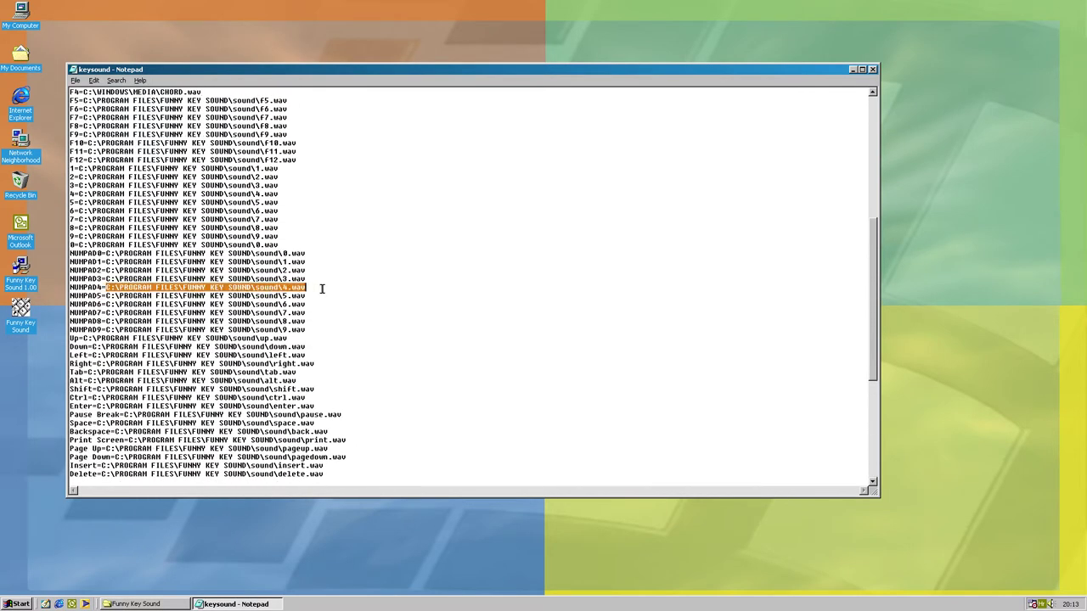
left_click(116, 193)
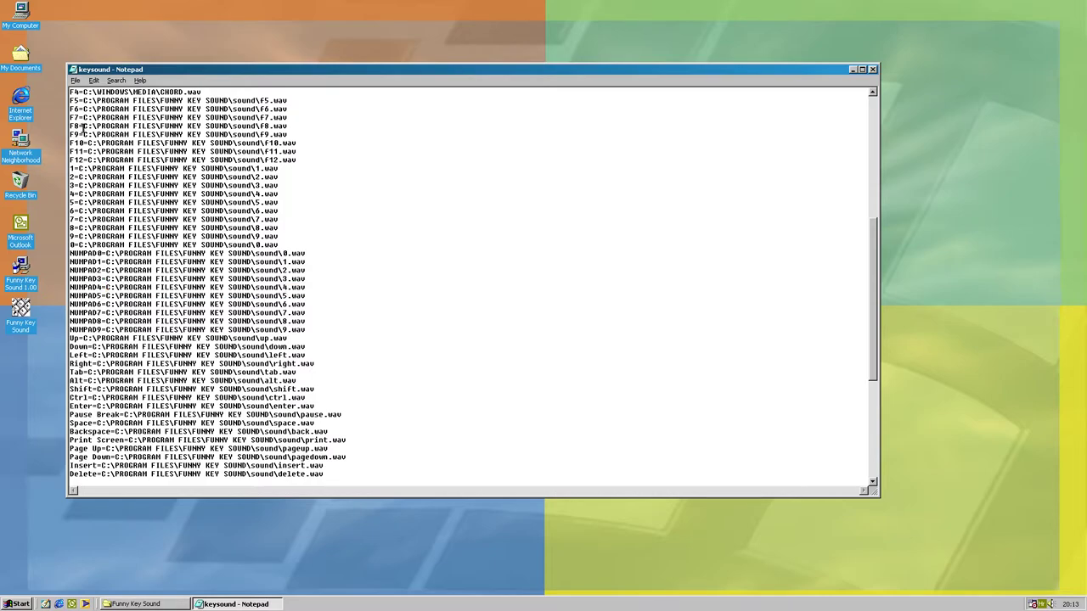
Step: Replace the sound paths of the F8 and F6 keys with the copied C:\WINDOWS\MEDIA\CHORD.wav path
left_click_drag(85, 126, 289, 127)
key("ctrl+v")
scroll(234, 176, "up", 1)
scroll(234, 176, "up", 2)
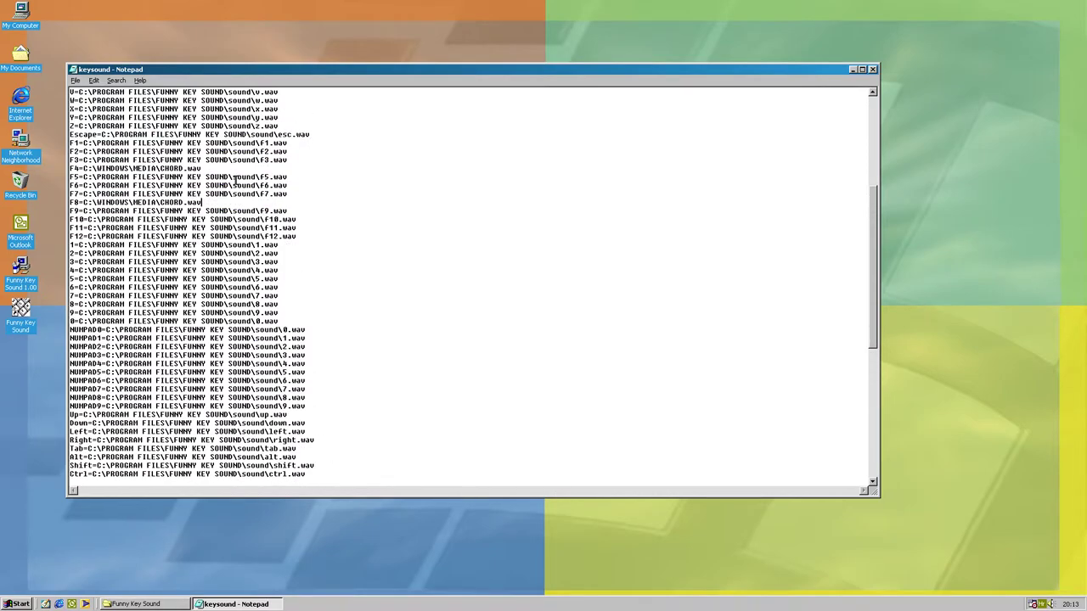
left_click_drag(83, 186, 311, 189)
key("ctrl+v")
Step: Change the sound file in the F6 key's path to DING.wav
double_click(175, 187)
key("End")
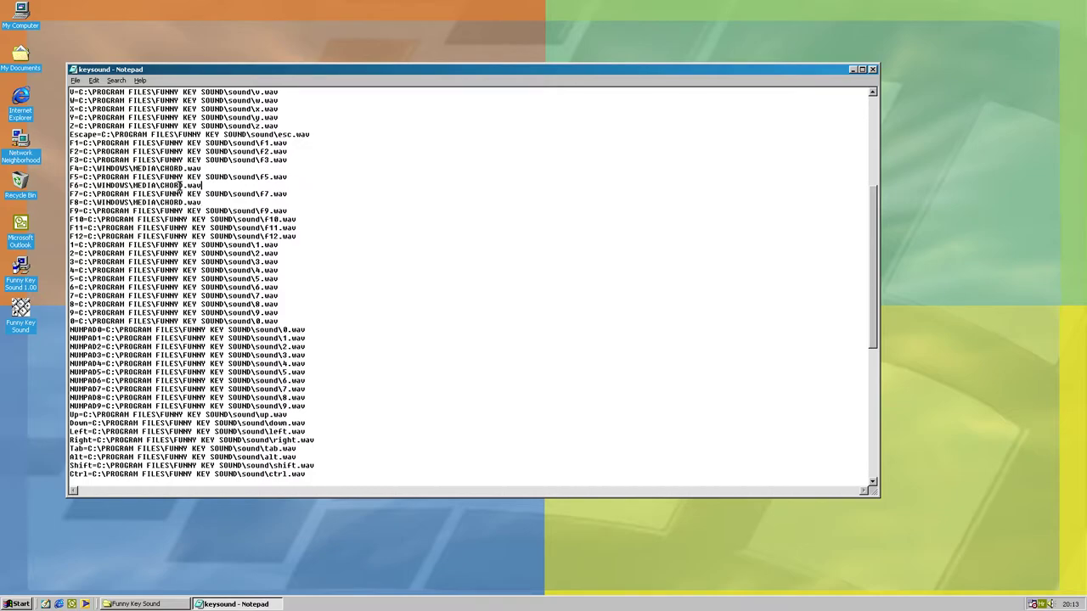
left_click(181, 185)
key("BackSpace")
key("BackSpace")
key("BackSpace")
key("BackSpace")
key("BackSpace")
key("Return")
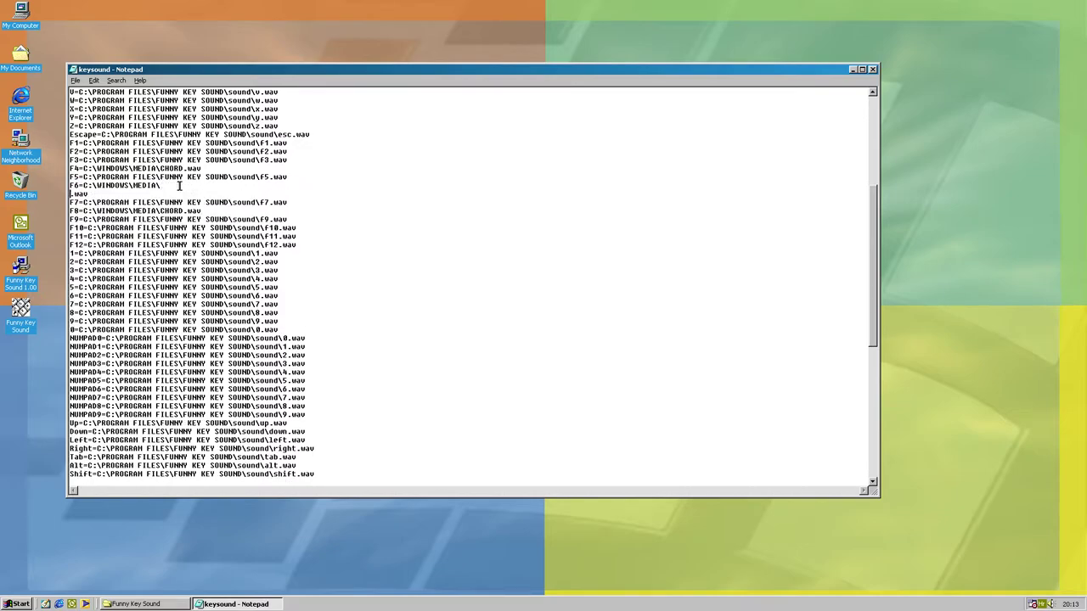
key("BackSpace")
type("DING.wav")
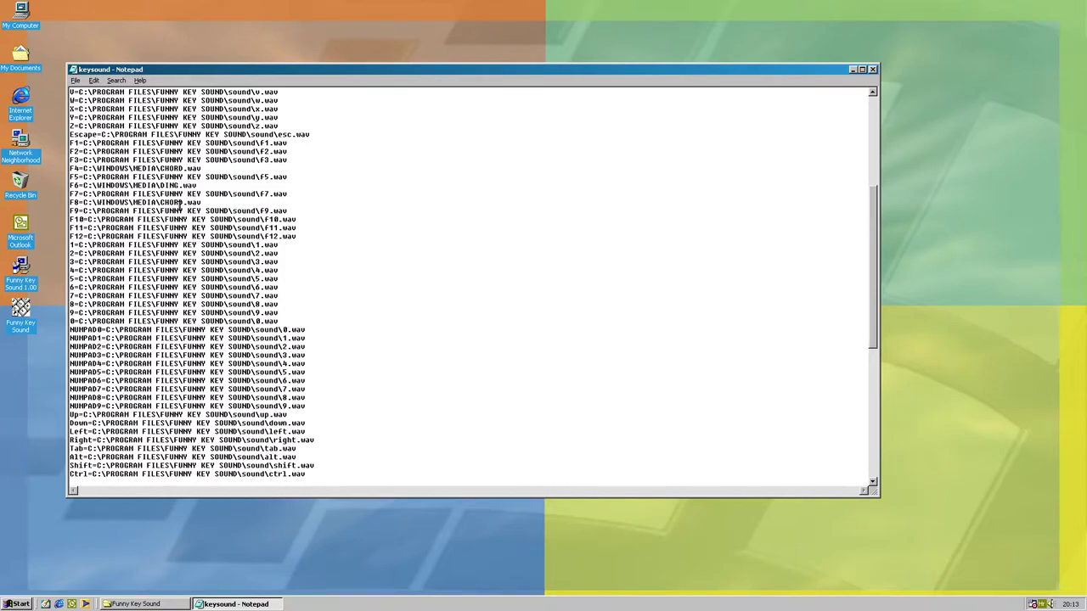
Step: Change the sound file in the F8 key's path to NOTIFY.wav and review the edited key list
double_click(176, 203)
left_click_drag(160, 203, 183, 204)
type("NOTIFY")
scroll(347, 213, "down", 9)
scroll(365, 228, "up", 5)
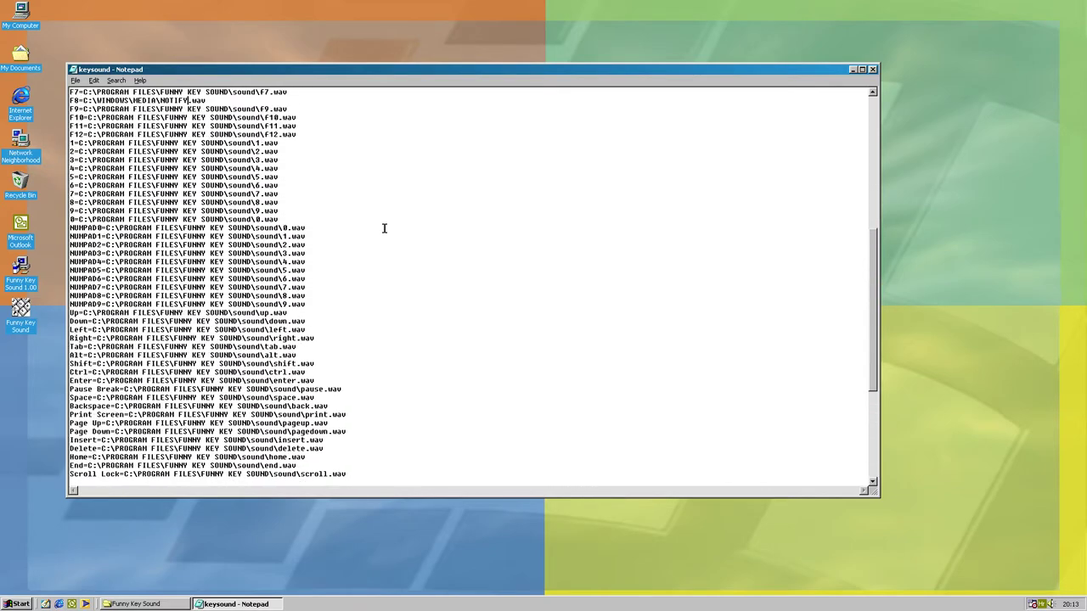
left_click_drag(866, 311, 863, 180)
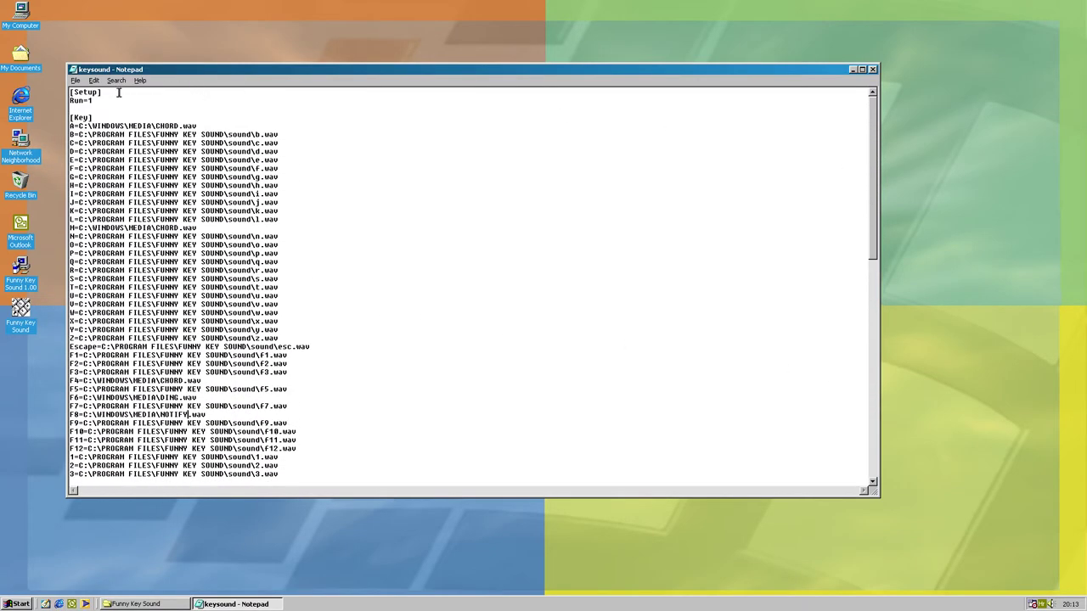
Step: Save the edited keysound file and launch FKS from the Funny Key Sound folder
left_click(75, 80)
left_click(85, 112)
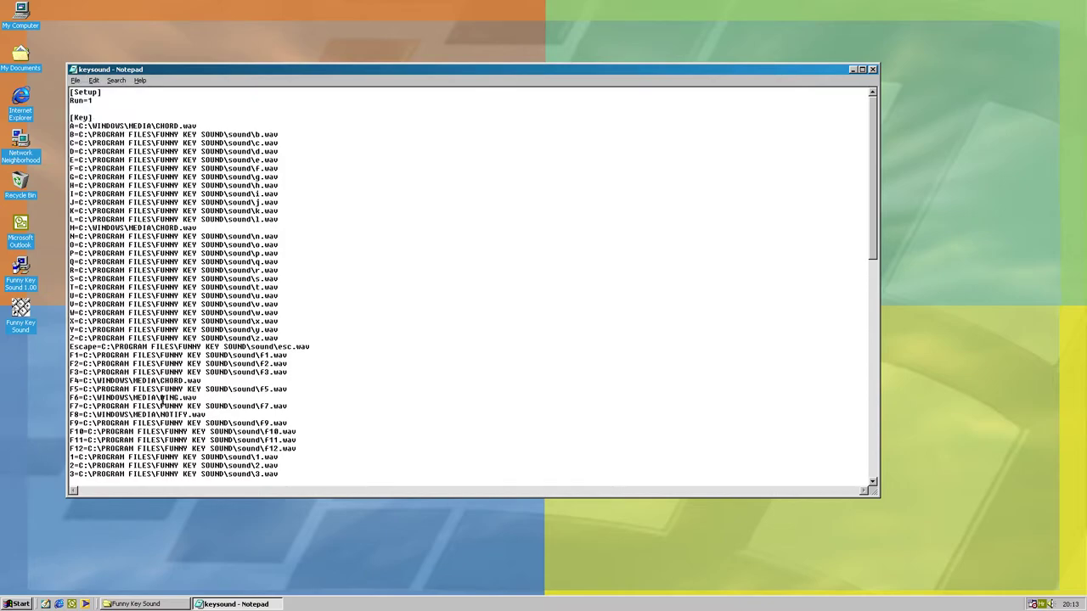
left_click(134, 604)
double_click(538, 184)
Step: Test the sounds of the S, Space, 7, Alt and Shift keys in Funny Key Sound and exit it
left_click(566, 288)
left_click(552, 238)
key("s")
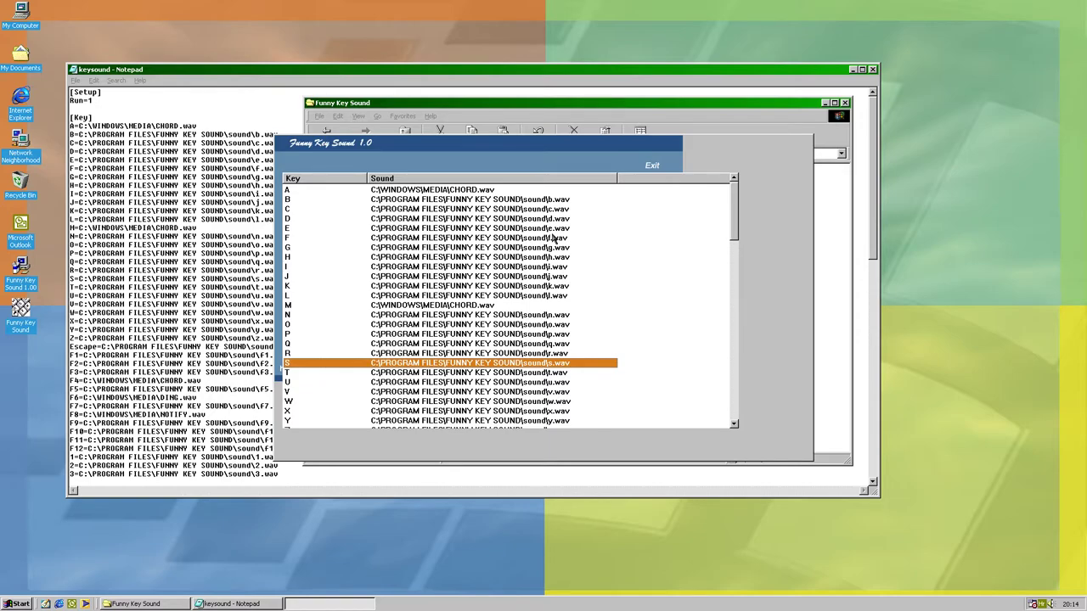
scroll(589, 246, "down", 7)
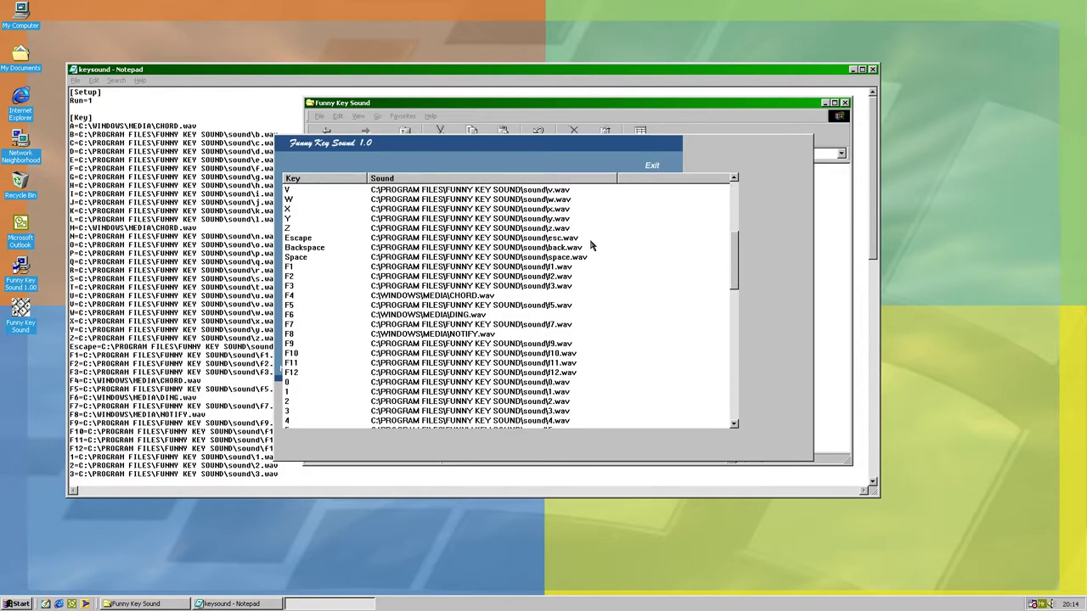
scroll(592, 246, "up", 1)
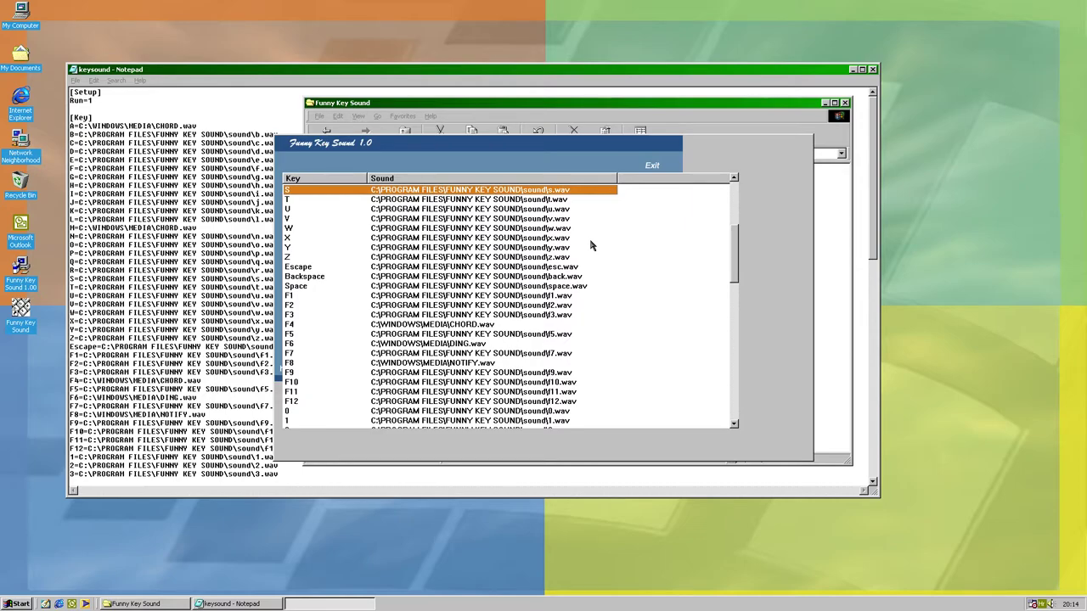
key("space")
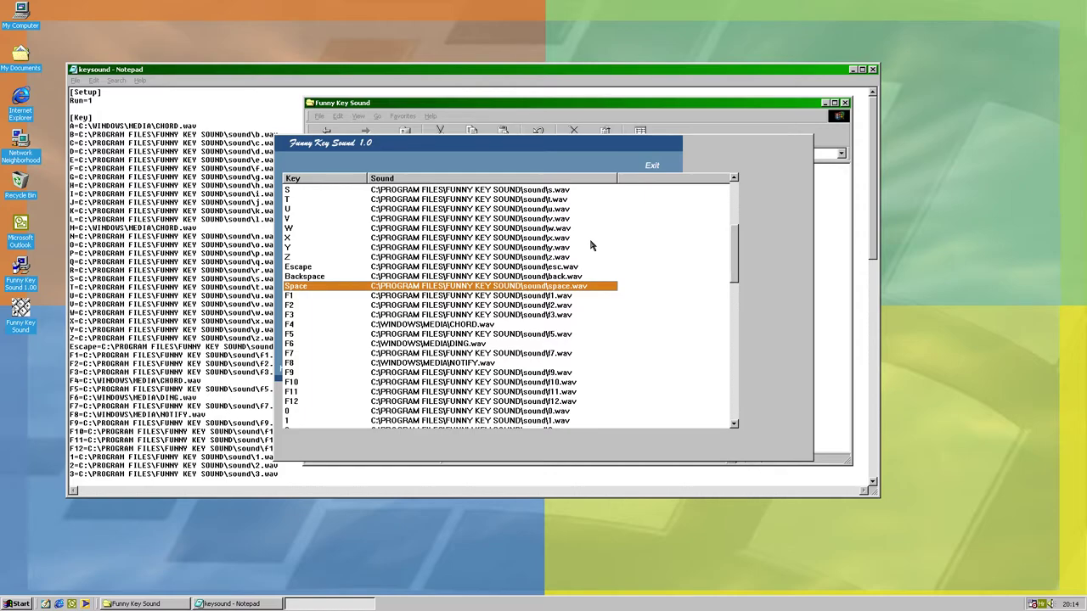
key("7")
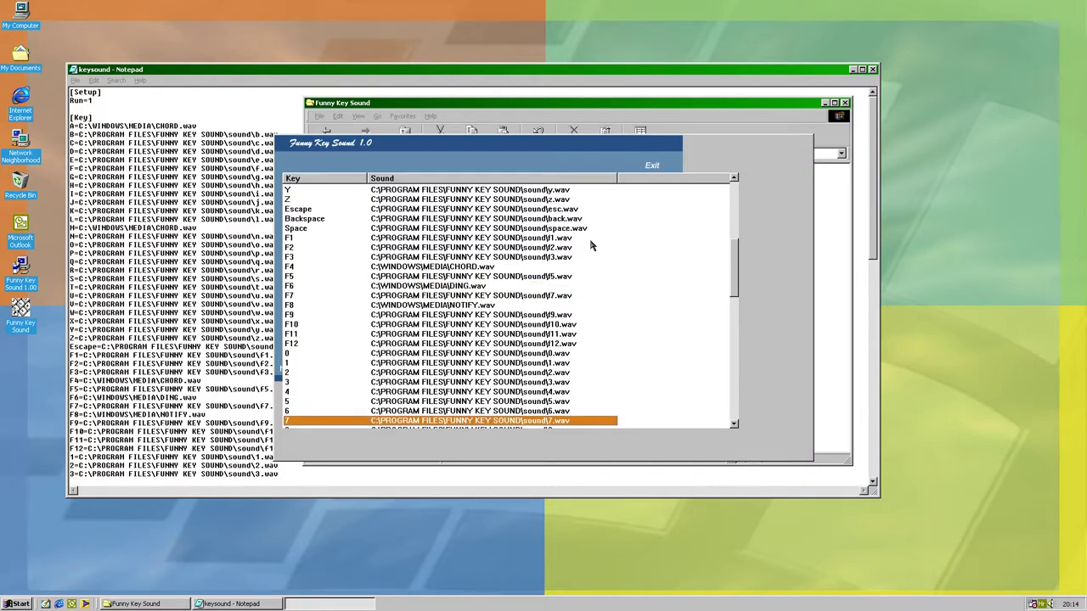
key("alt")
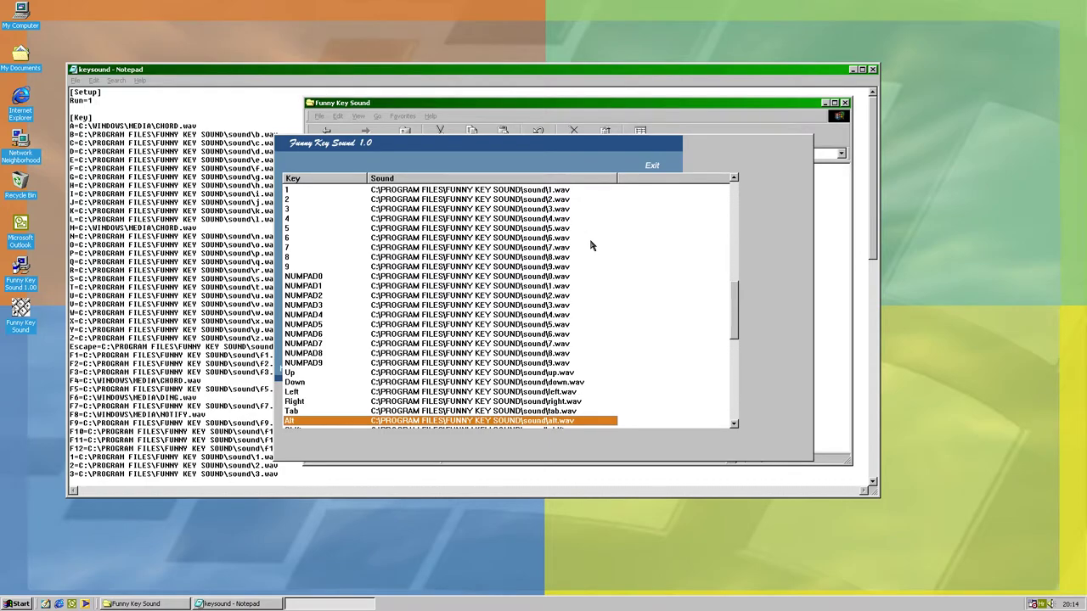
key("shift")
left_click(652, 165)
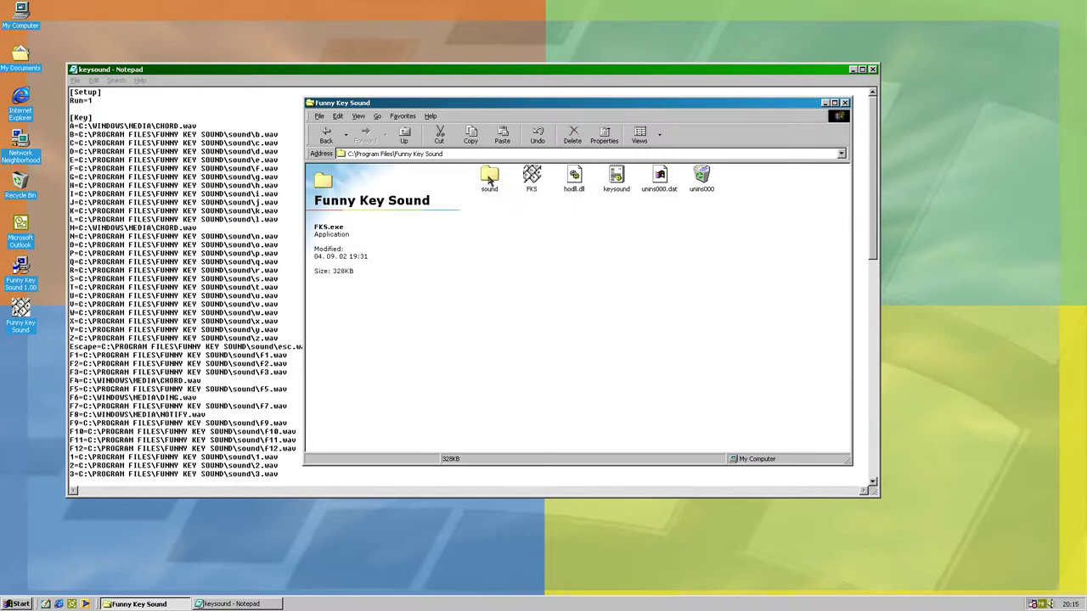
Step: Open the sound folder and add all of its sound files to the Windows Media Player playlist
double_click(490, 176)
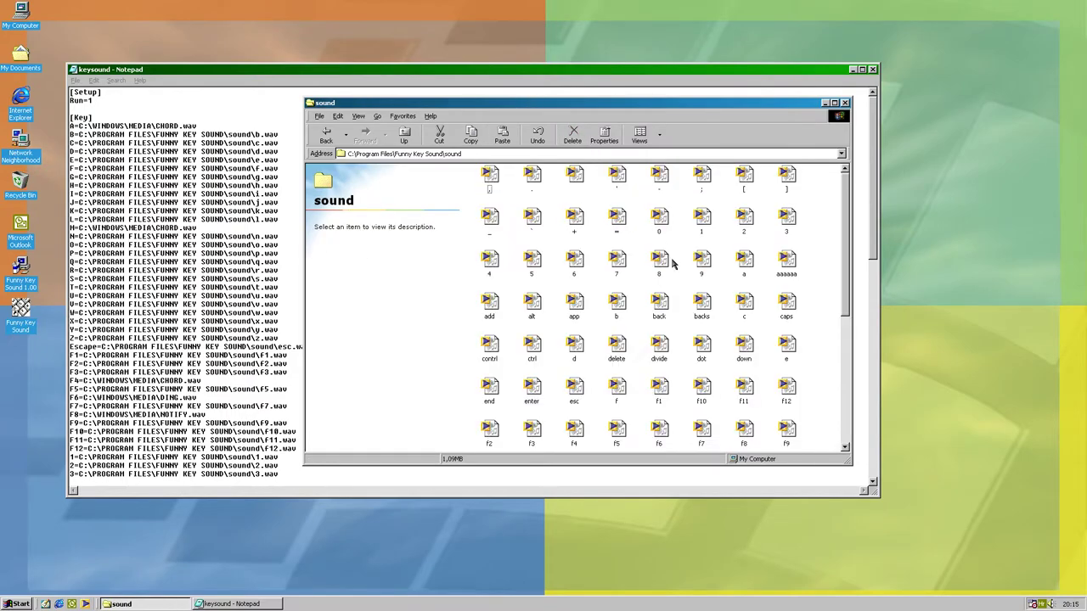
scroll(675, 264, "down", 5)
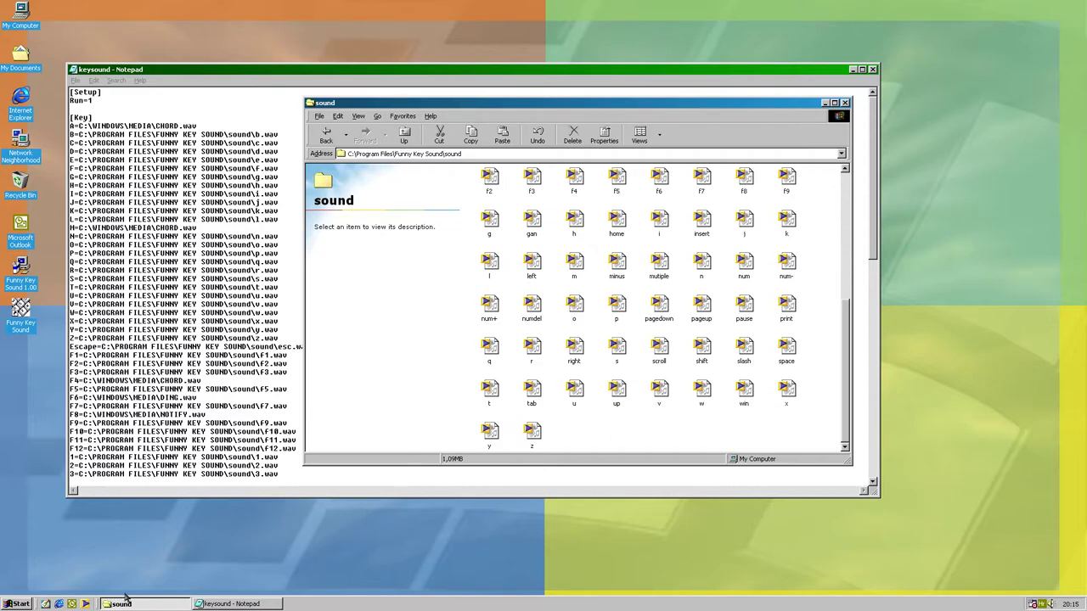
left_click(85, 604)
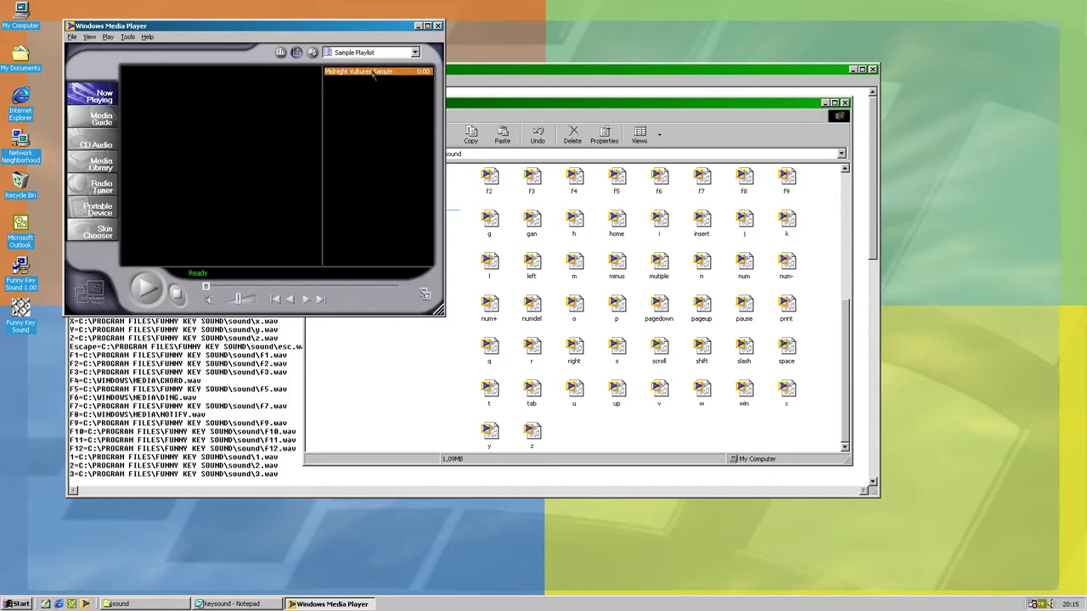
left_click(777, 443)
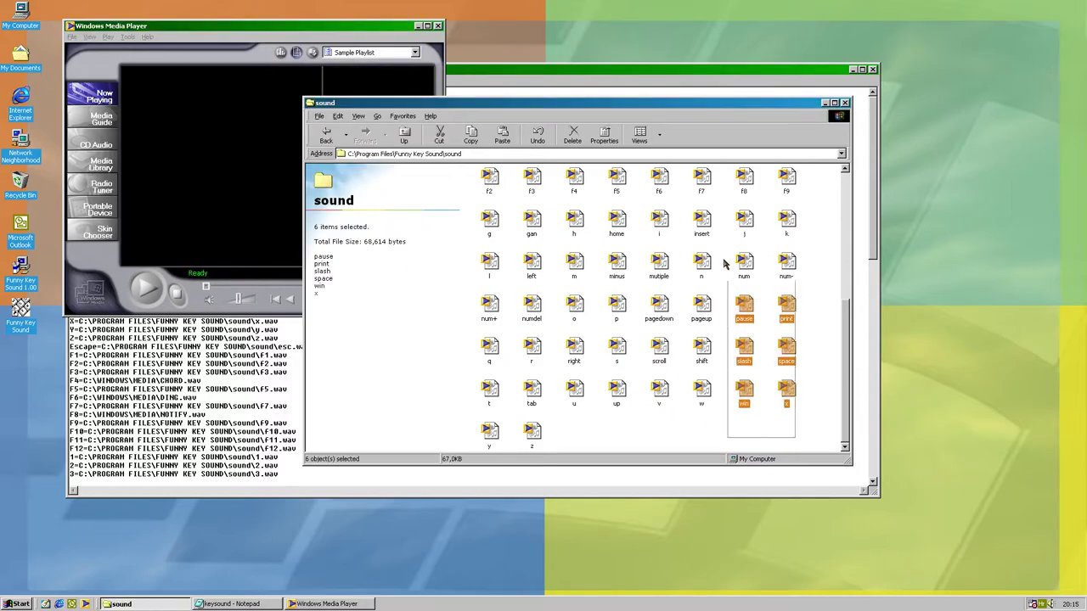
scroll(721, 258, "up", 5)
key("ctrl+a")
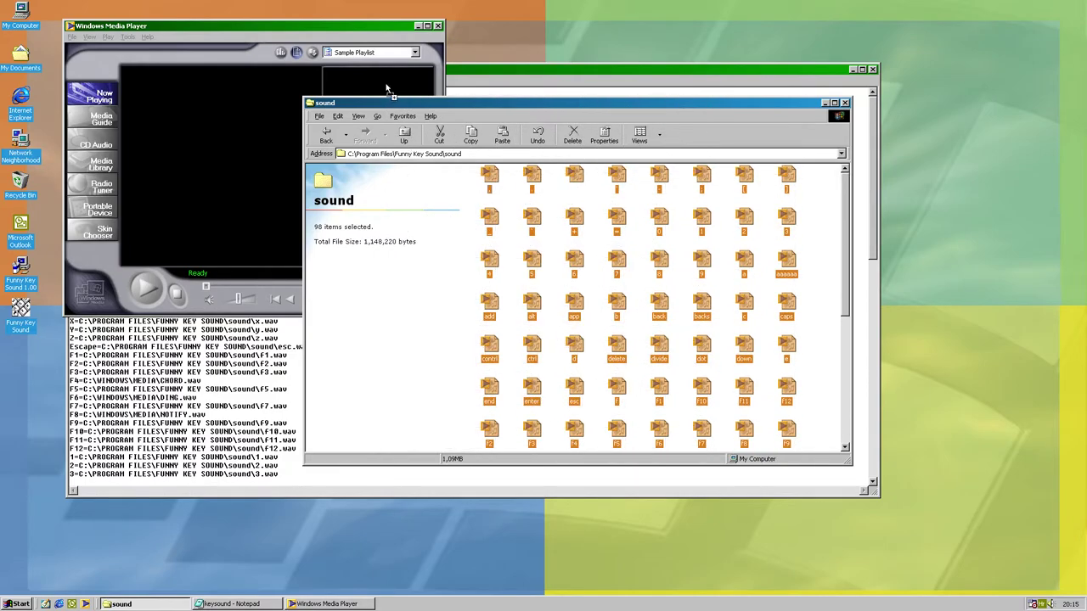
left_click_drag(387, 88, 392, 90)
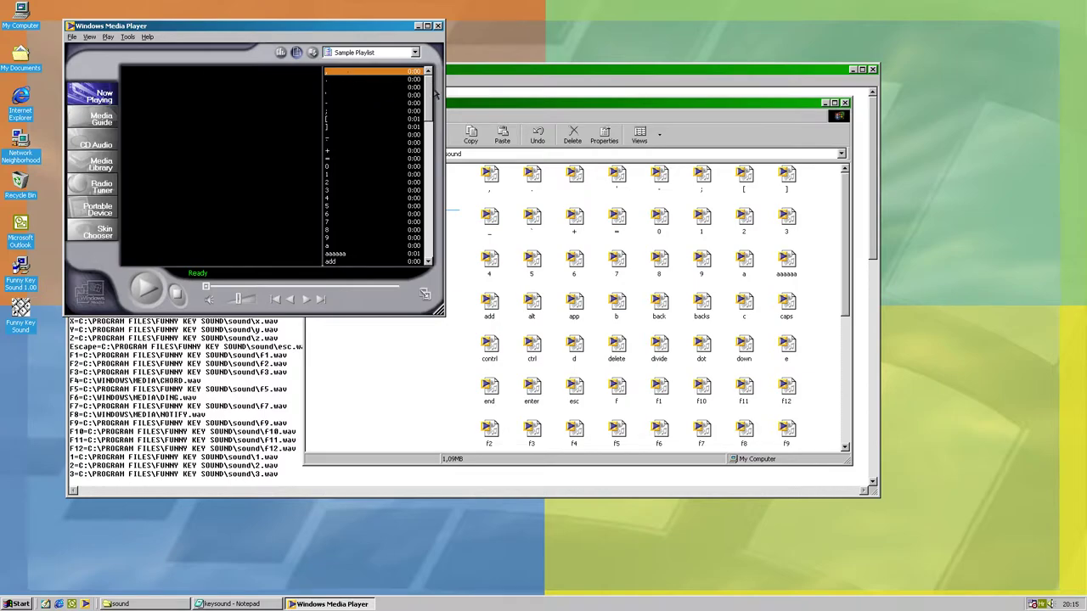
Step: Look through the filled playlist and play it from its first sound file
left_click_drag(432, 95, 421, 253)
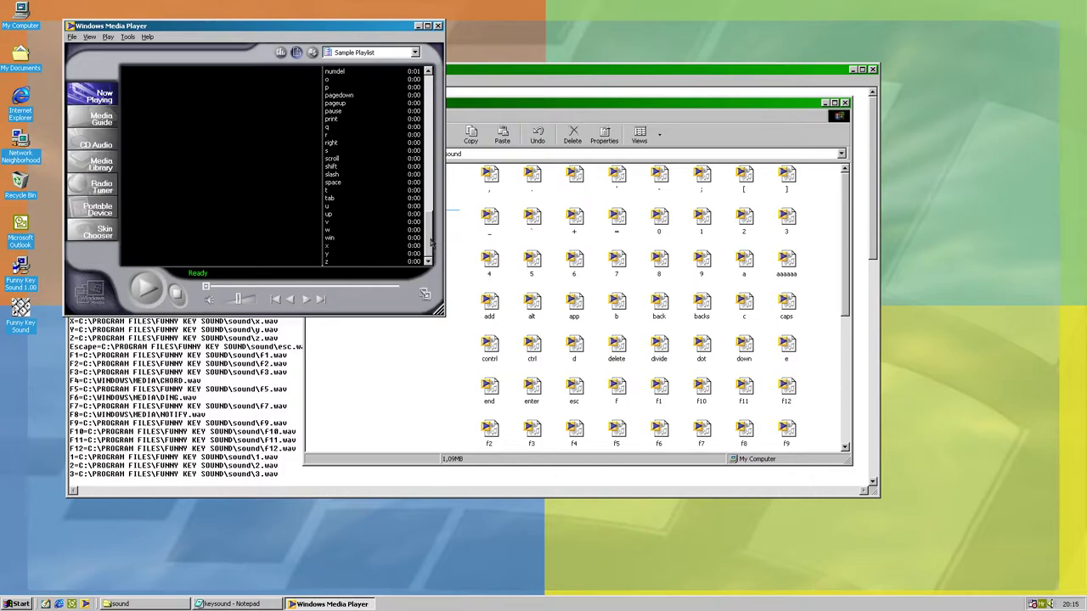
left_click_drag(431, 243, 424, 95)
double_click(378, 73)
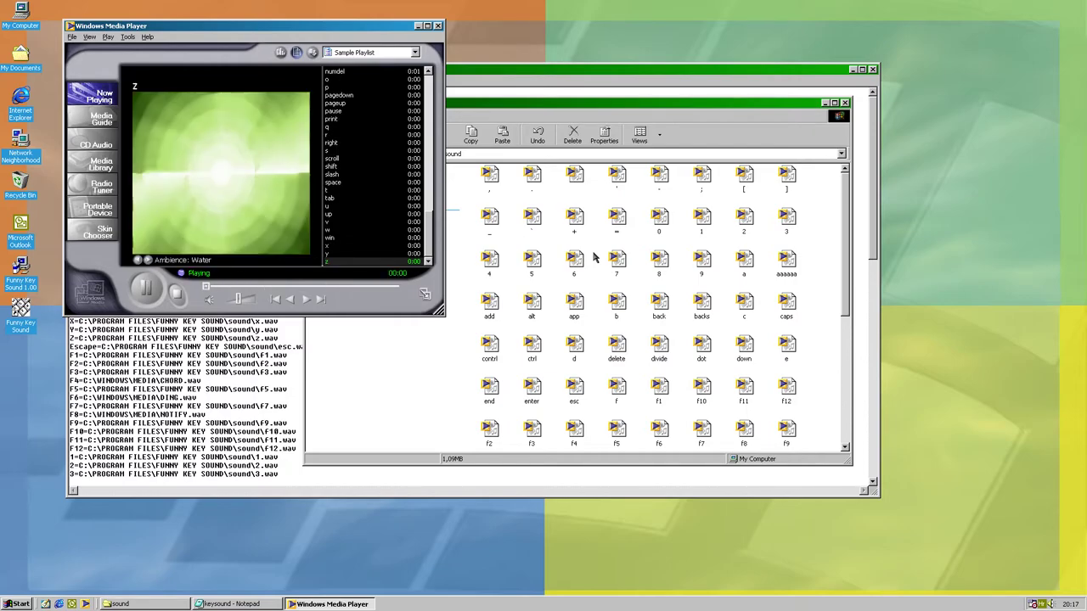
Step: Play the +, add and contrl sound files individually from the sound folder
left_click(601, 245)
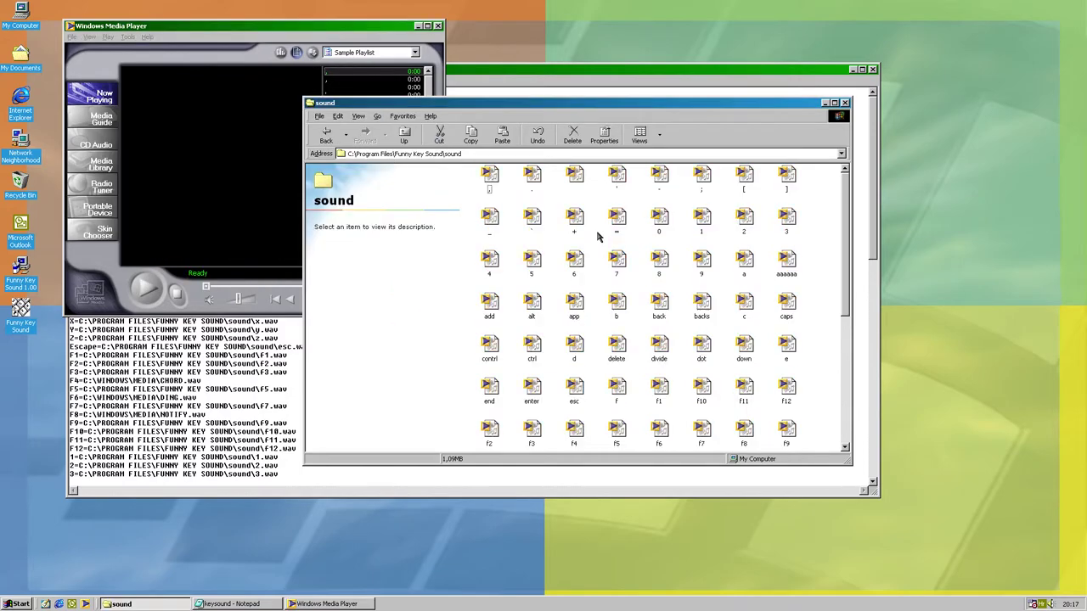
double_click(667, 297)
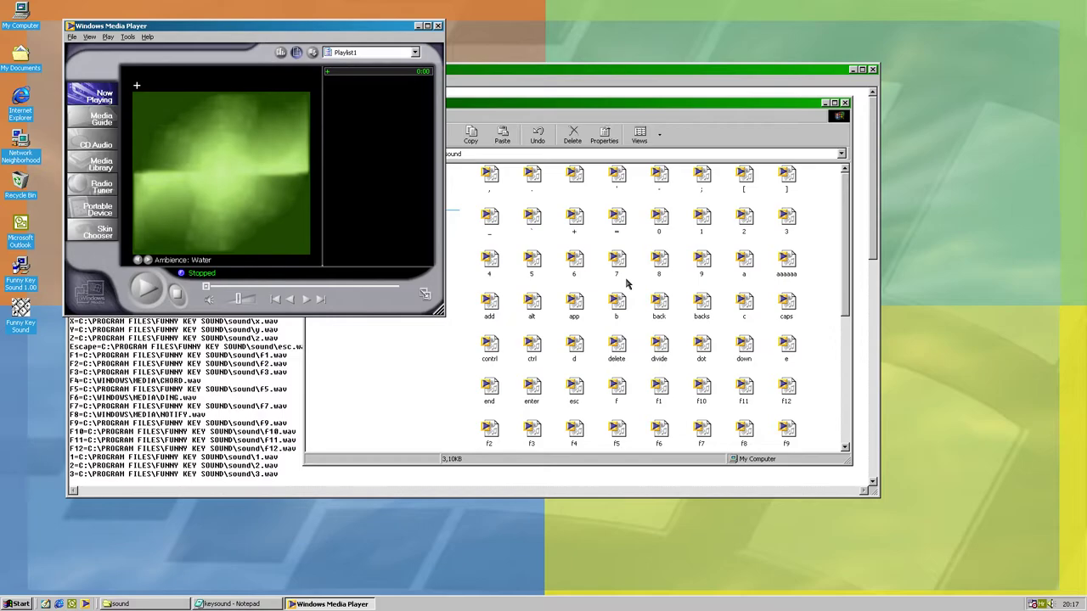
double_click(490, 303)
left_click(630, 335)
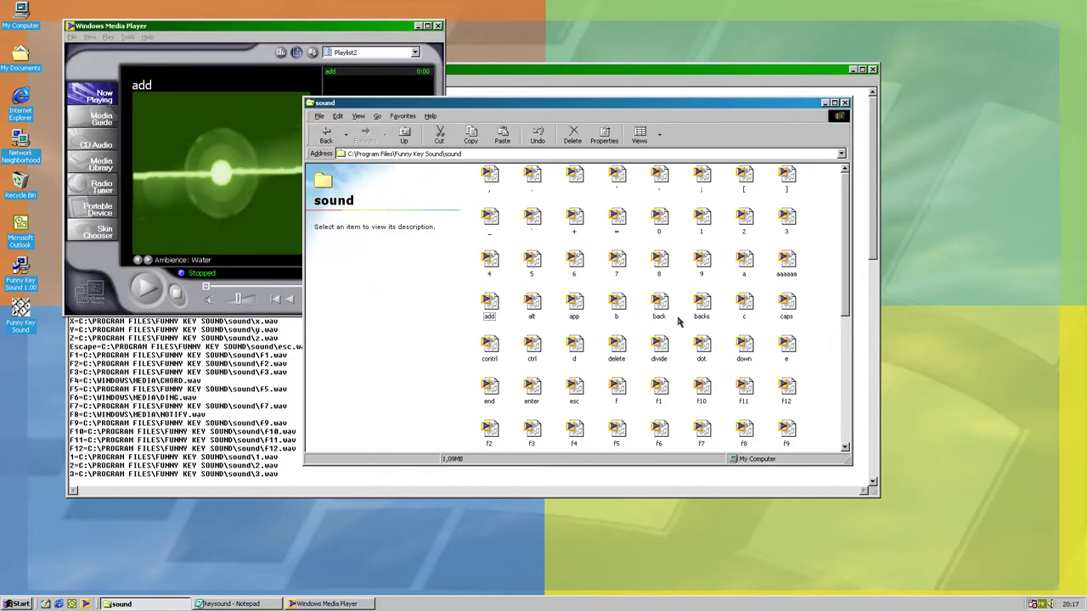
left_click(780, 310)
double_click(490, 346)
left_click(625, 360)
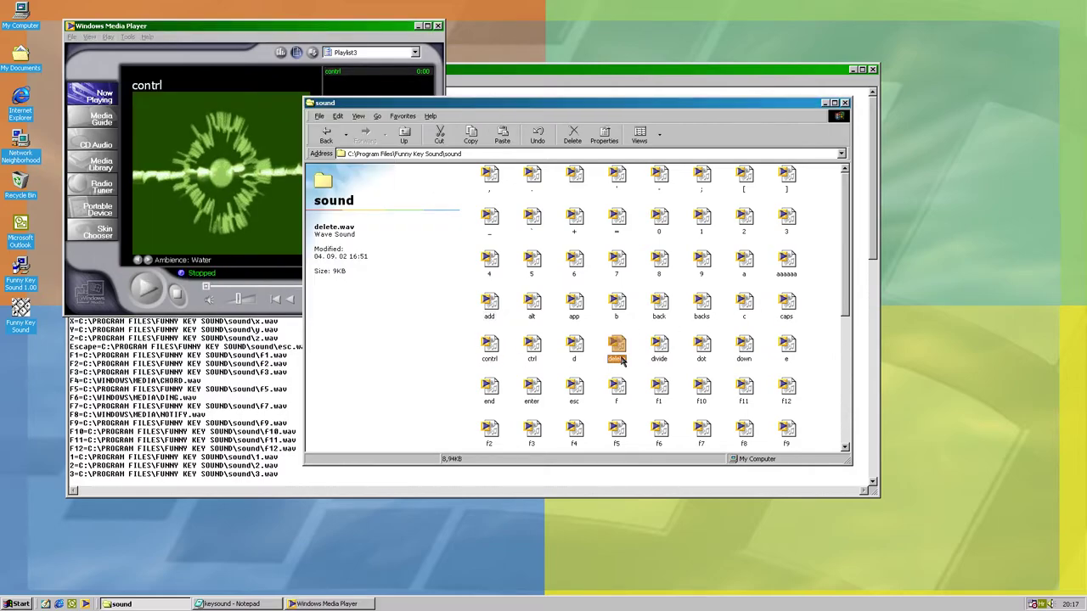
Step: Play the gan and win sound files from the sound folder
scroll(616, 322, "down", 3)
double_click(532, 283)
left_click(546, 314)
scroll(558, 312, "down", 2)
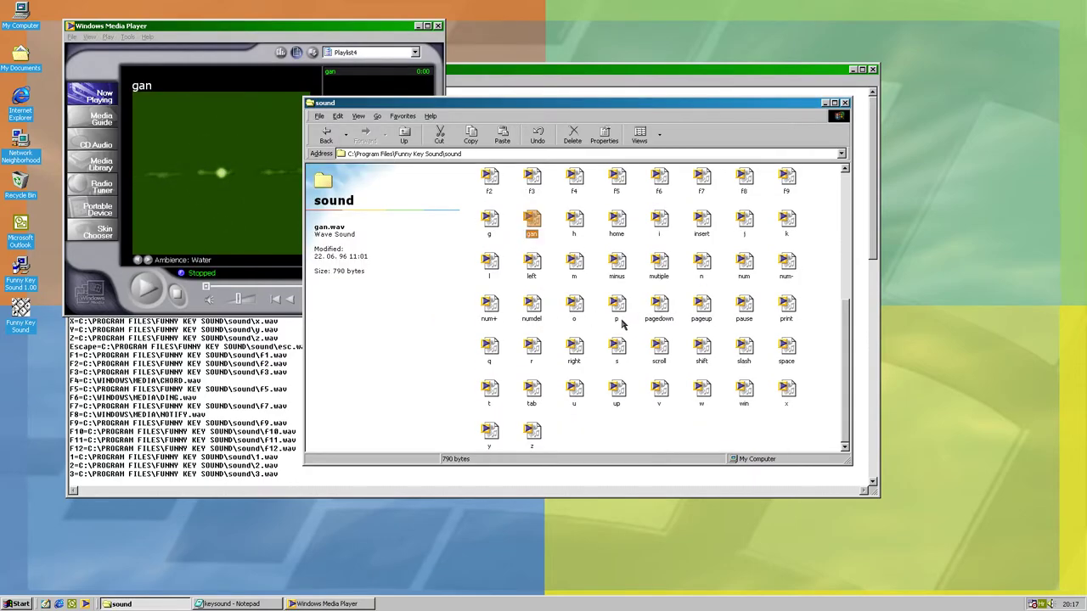
double_click(745, 391)
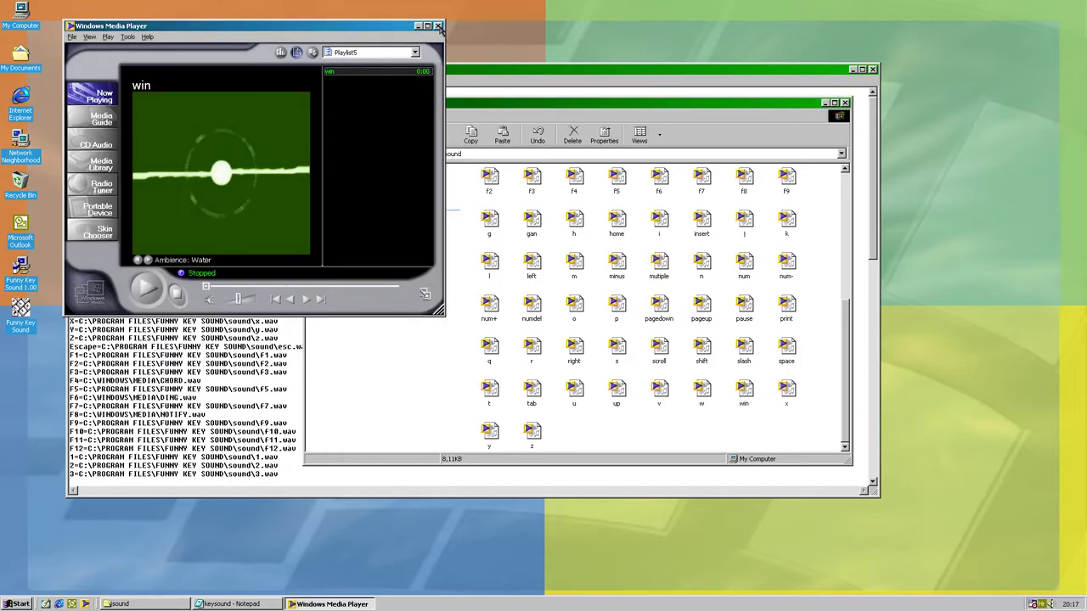
Step: Close Windows Media Player, the sound folder and the keysound file, and launch Funny Key Sound from the desktop
left_click(438, 26)
left_click(843, 105)
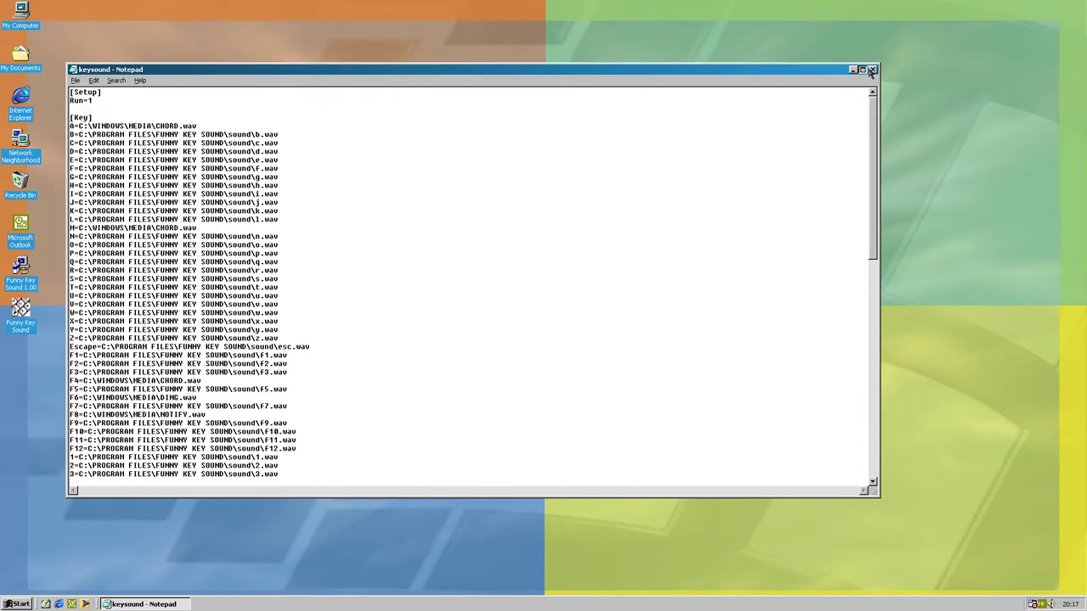
left_click(872, 70)
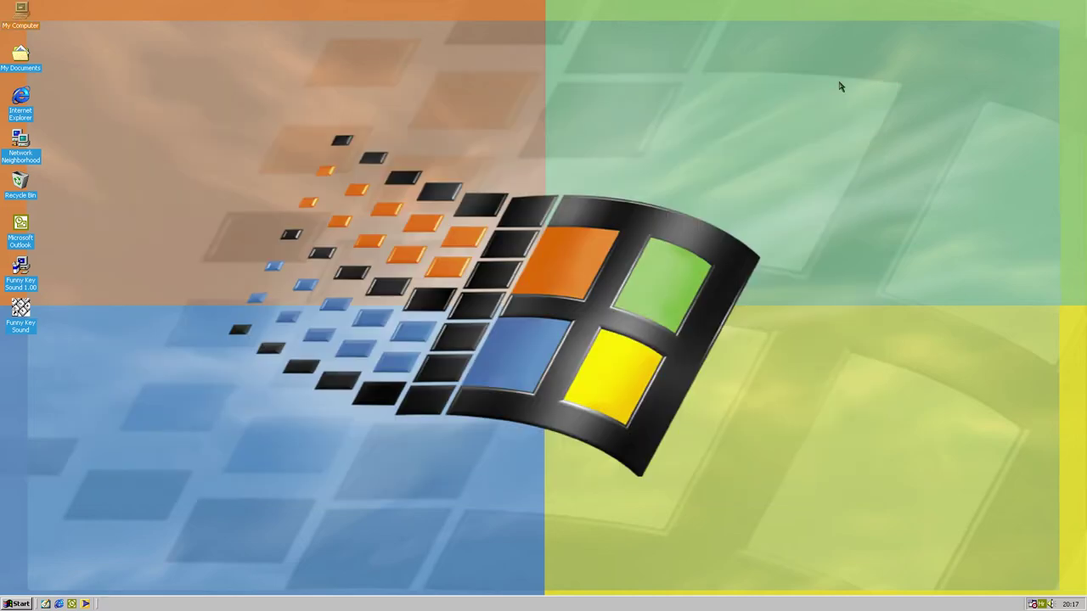
double_click(18, 325)
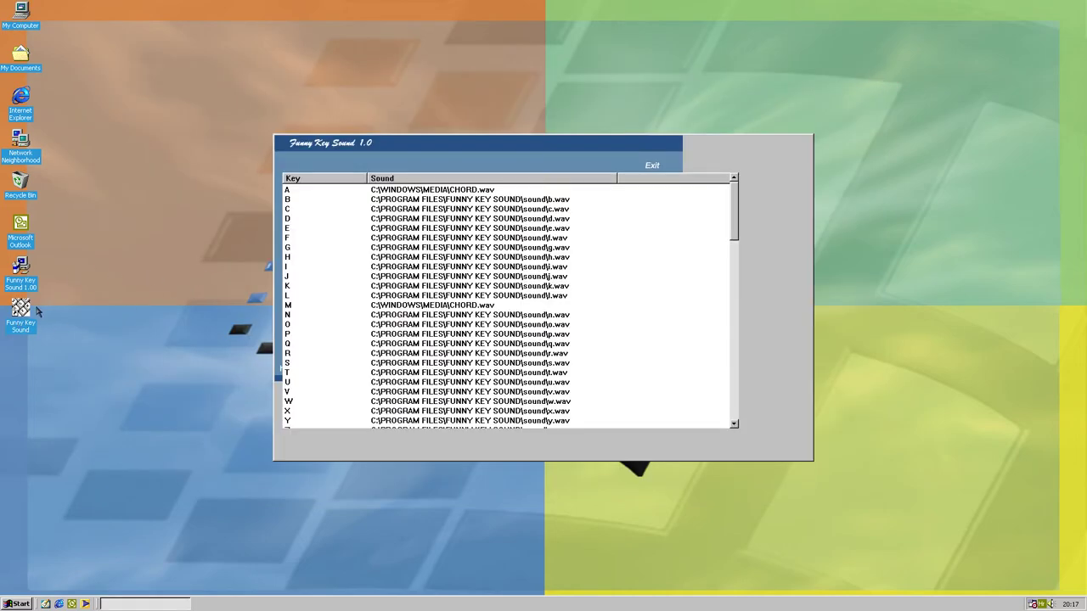
Step: Find the target of the Funny Key Sound desktop shortcut and open the version information of FKS.exe
right_click(36, 313)
left_click(42, 415)
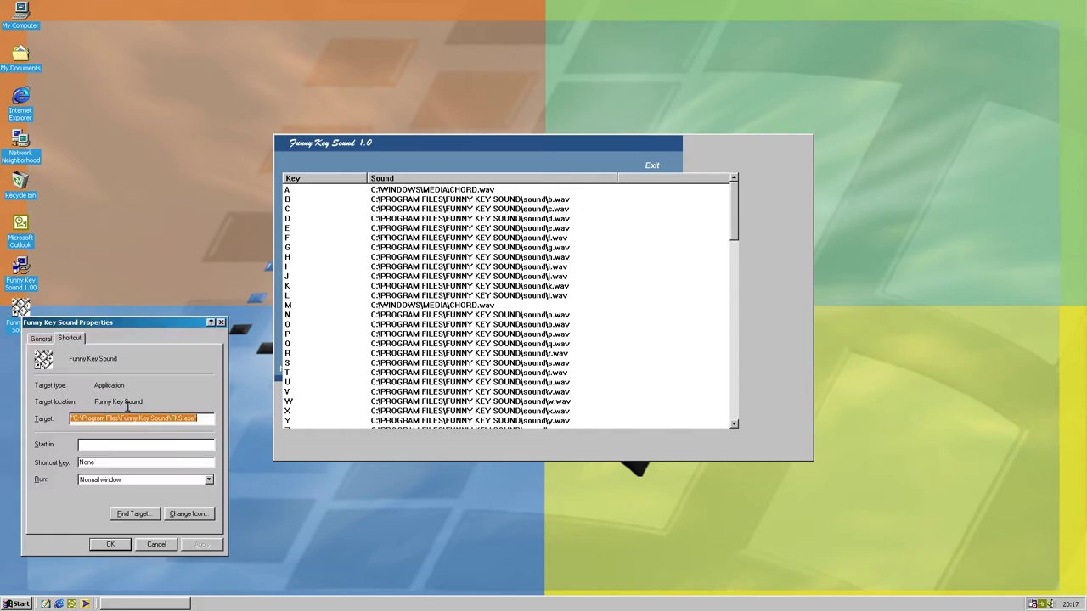
left_click(132, 514)
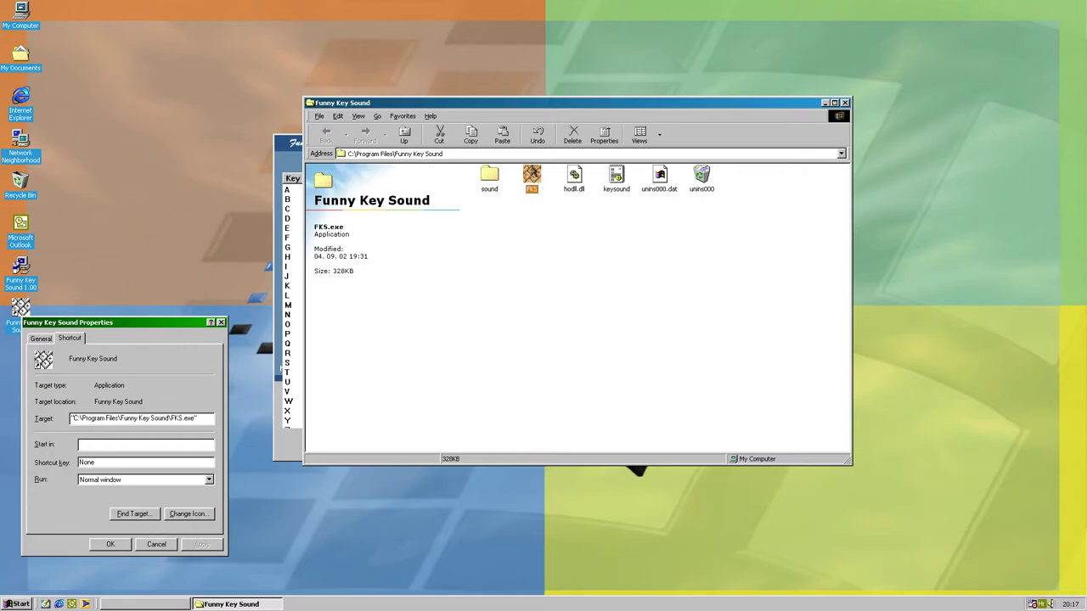
right_click(532, 168)
left_click(574, 275)
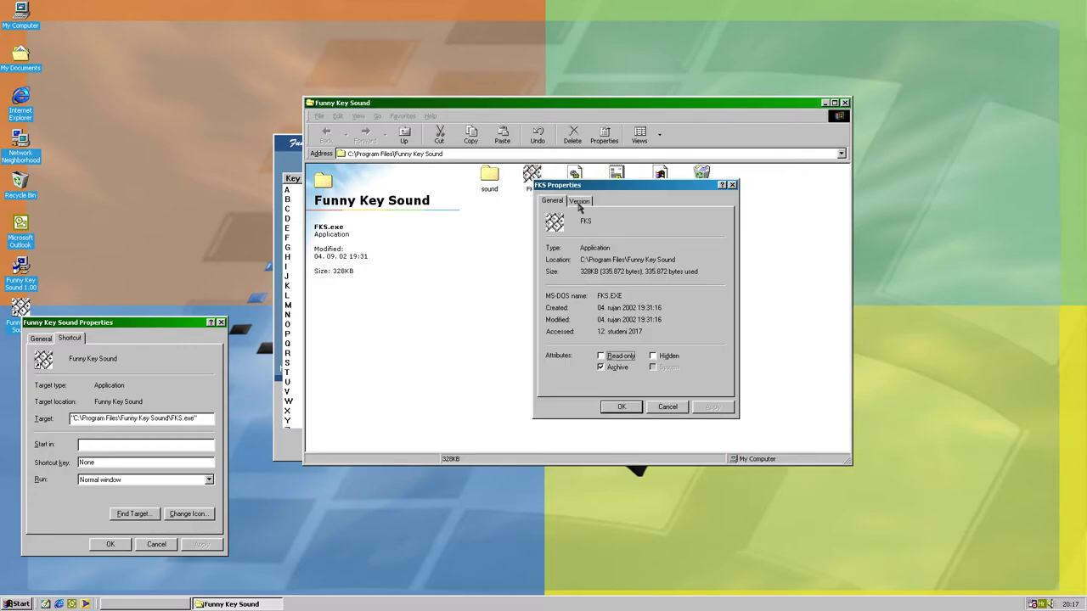
left_click(579, 202)
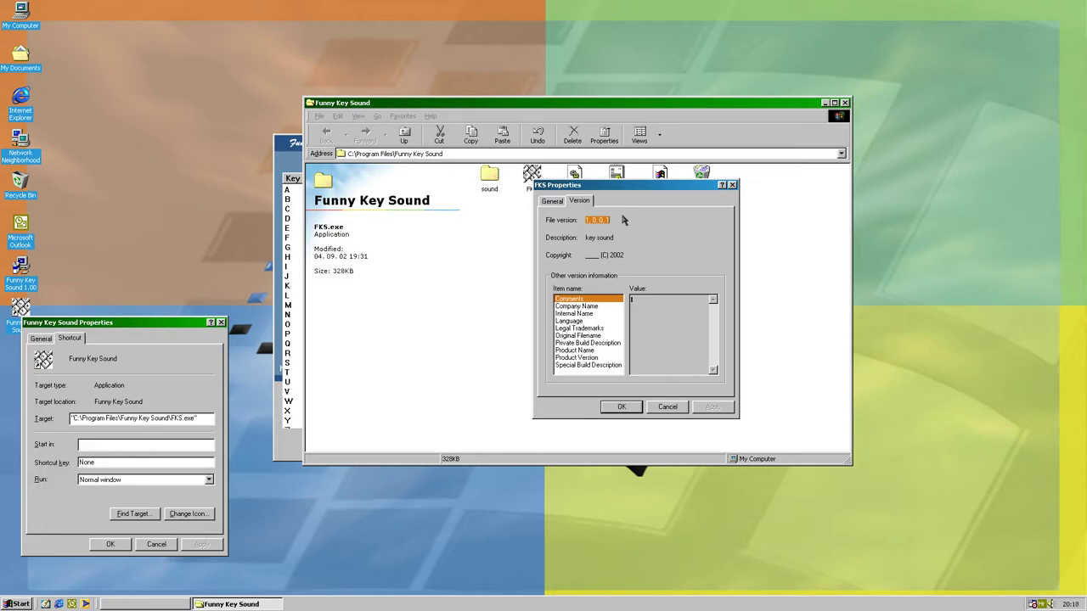
Step: Show the Company Name entry in the FKS version information and highlight its value
left_click_drag(608, 185, 636, 198)
key("Tab")
left_click(608, 320)
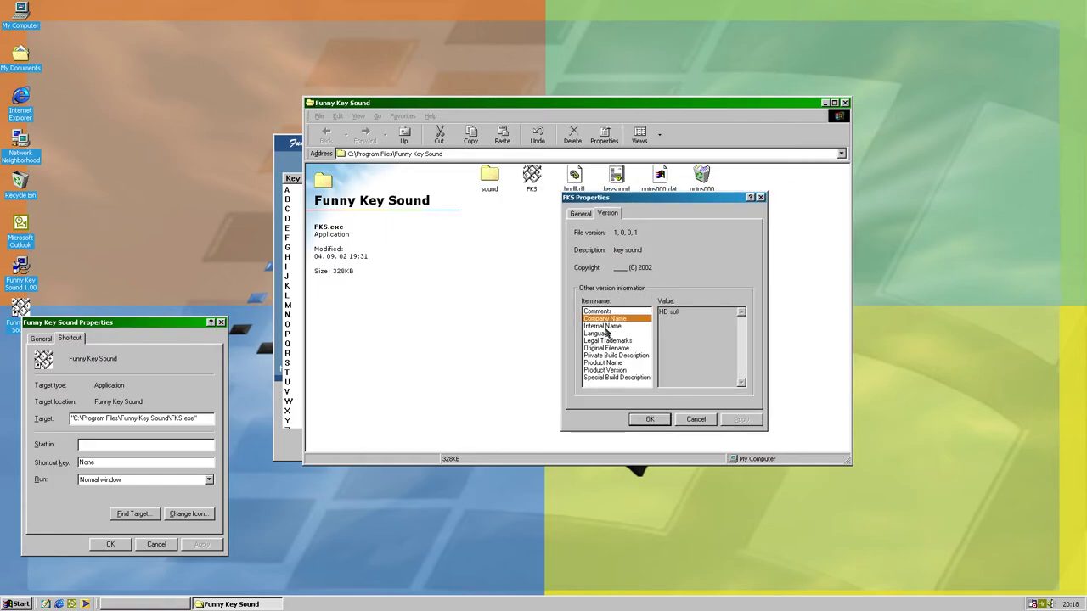
left_click_drag(697, 319, 595, 316)
left_click(287, 152)
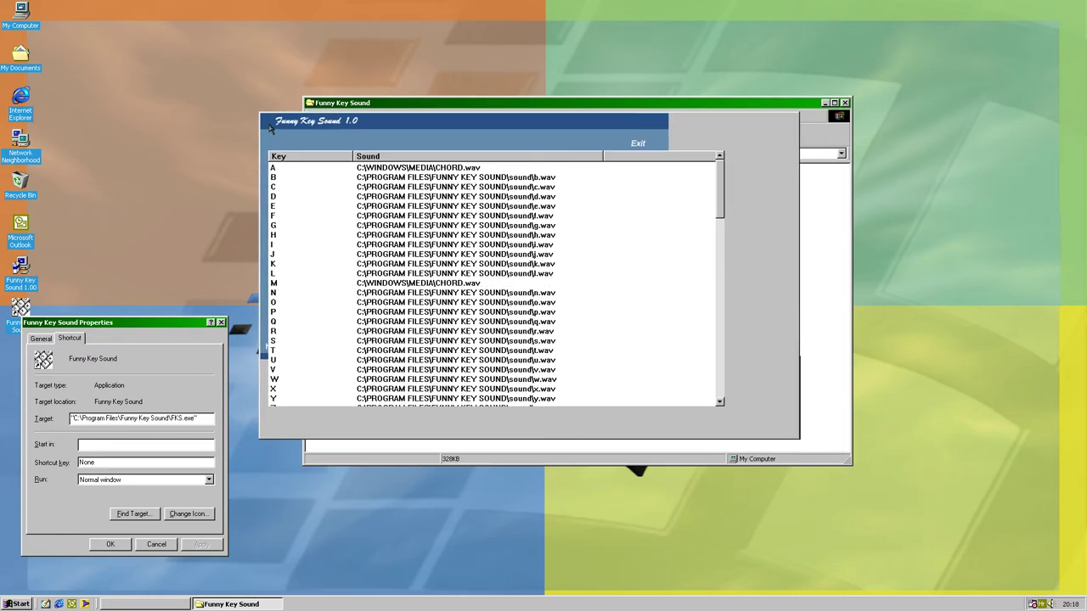
left_click(270, 353)
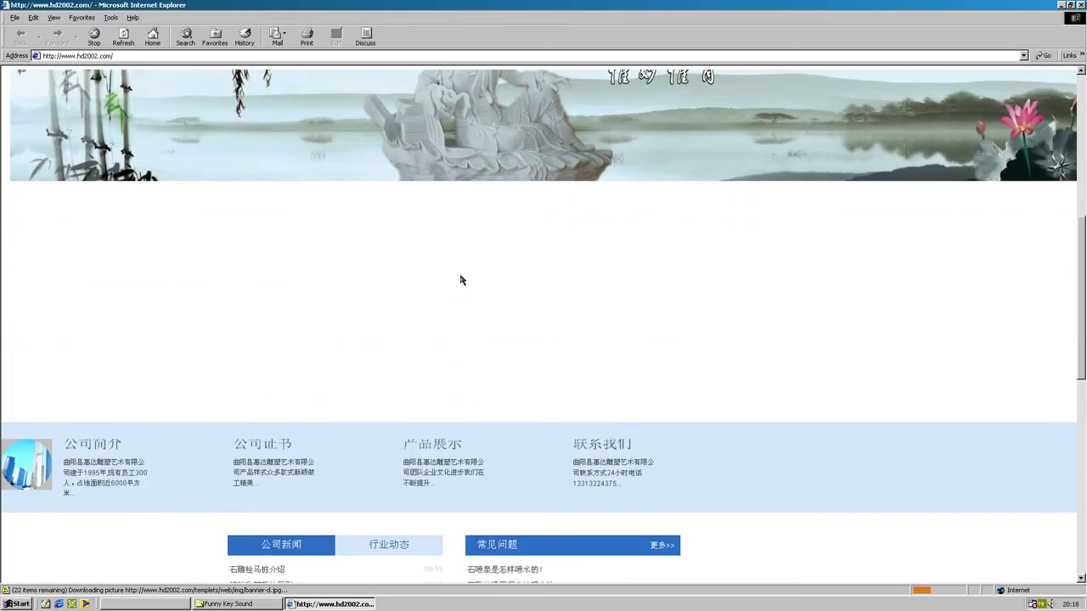
scroll(462, 280, "down", 15)
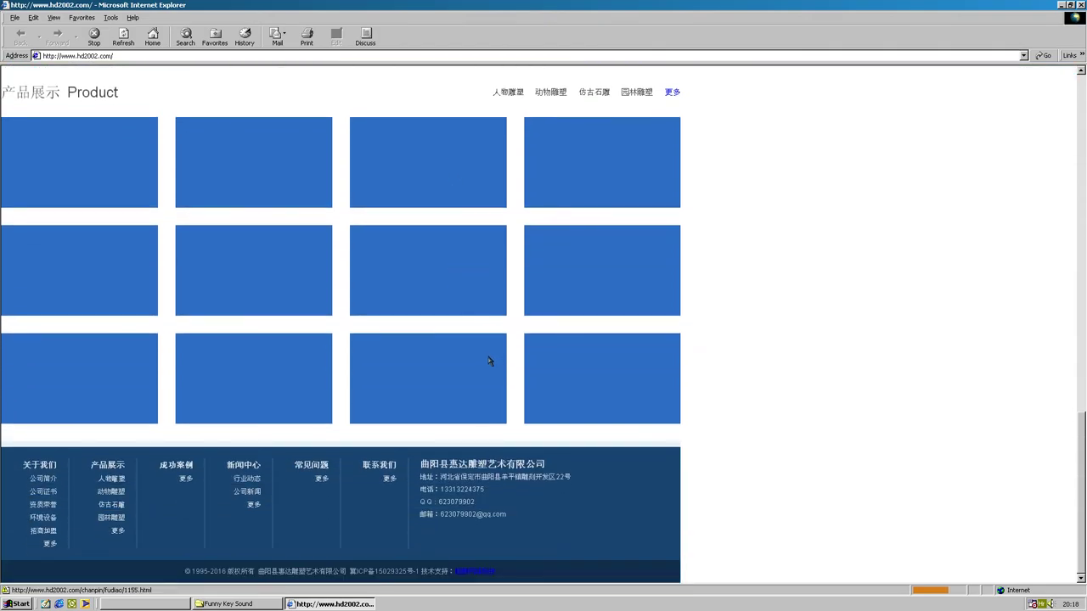
scroll(489, 362, "up", 15)
scroll(469, 361, "up", 3)
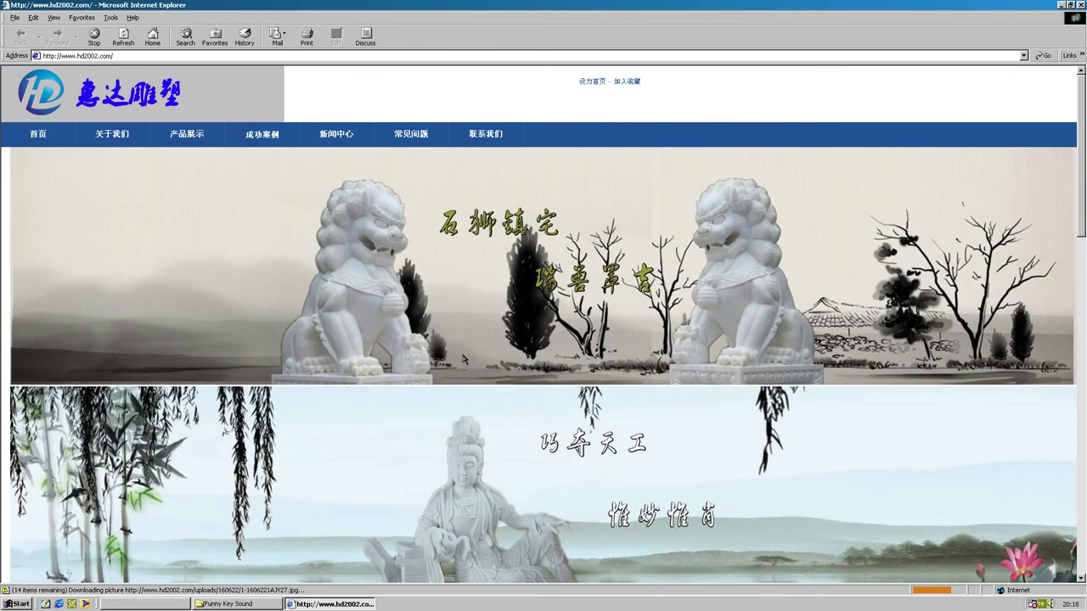
Step: Check the Internet Explorer version information, close it and examine the product section and footer of the web page
left_click(132, 17)
left_click(169, 95)
left_click(627, 378)
scroll(545, 345, "down", 8)
scroll(545, 346, "down", 6)
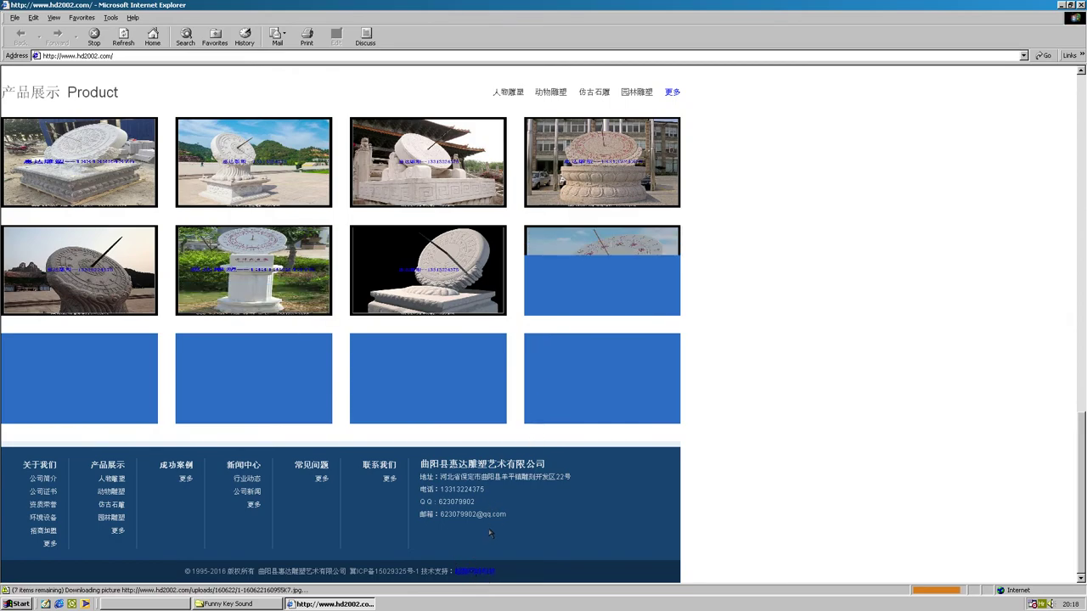
Step: Visit the website's 产品展示, 常见问题 and 联系我们 pages in turn, and return to its home page
scroll(485, 560, "up", 15)
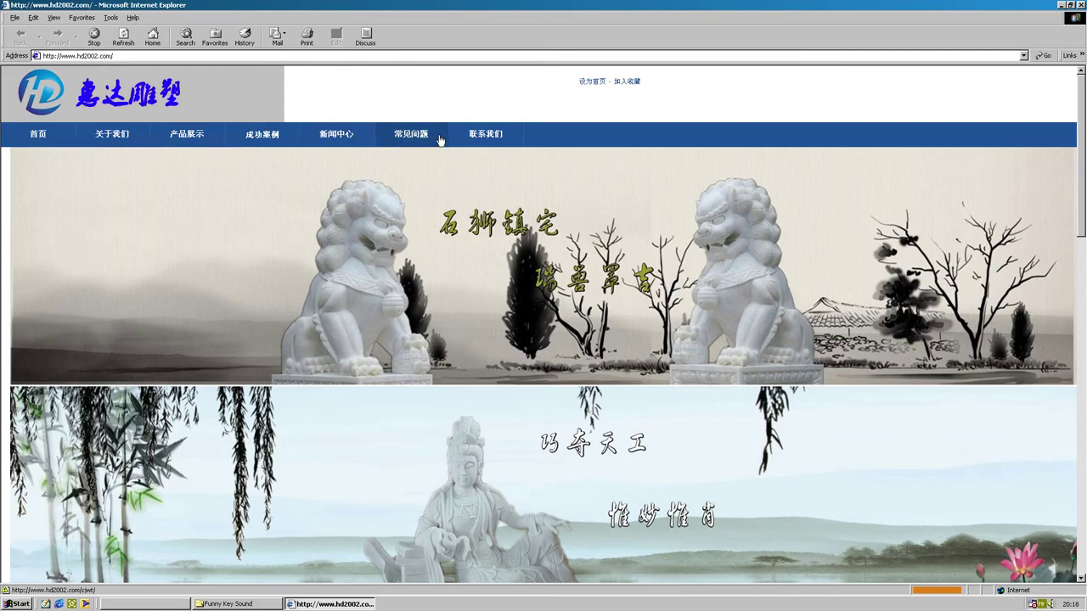
left_click(177, 141)
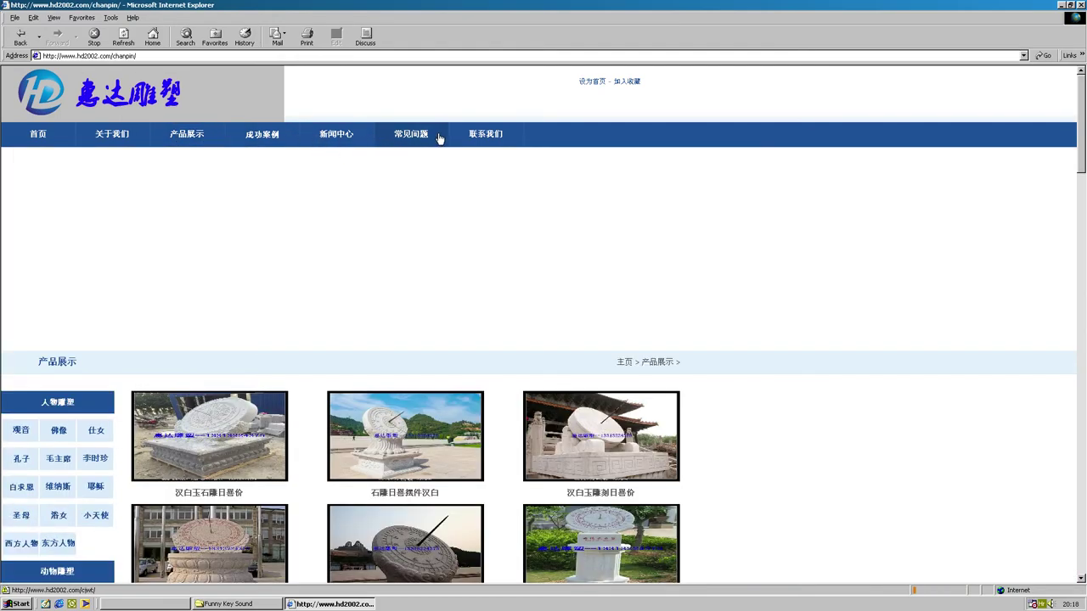
left_click(440, 138)
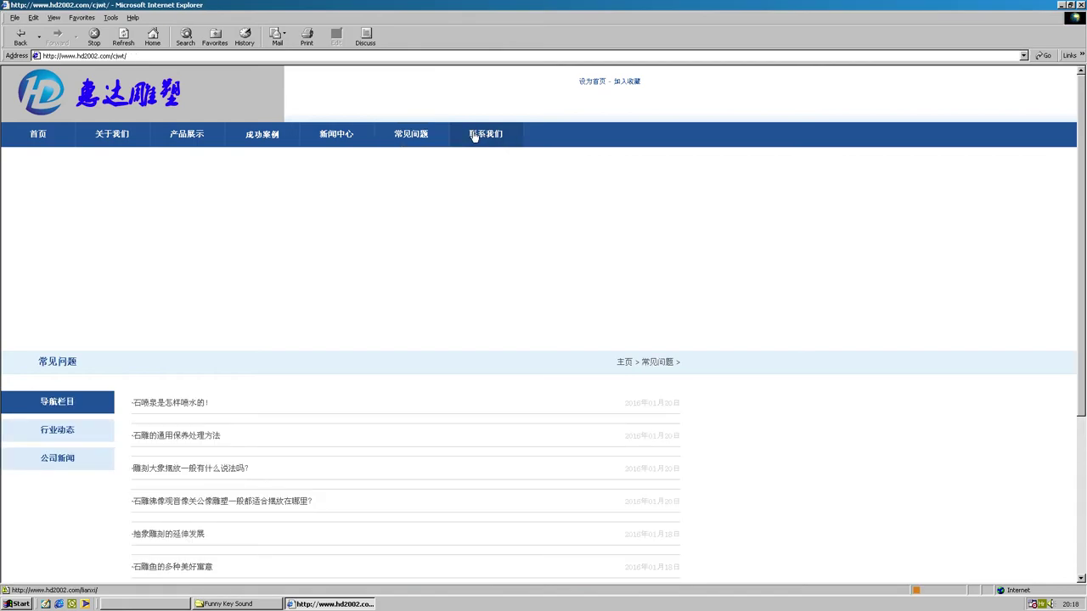
left_click(474, 136)
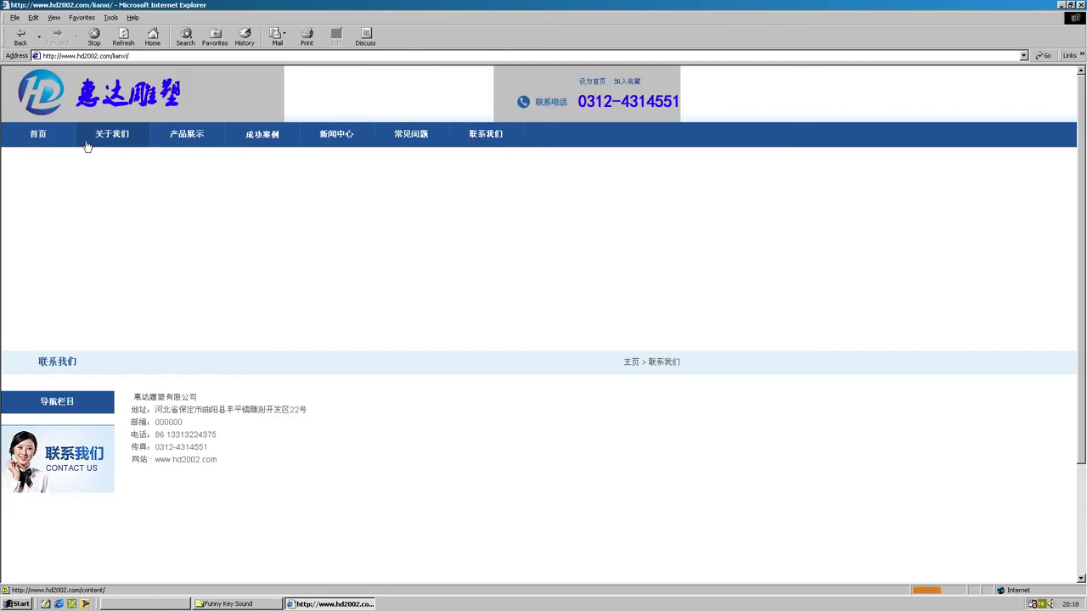
left_click(47, 135)
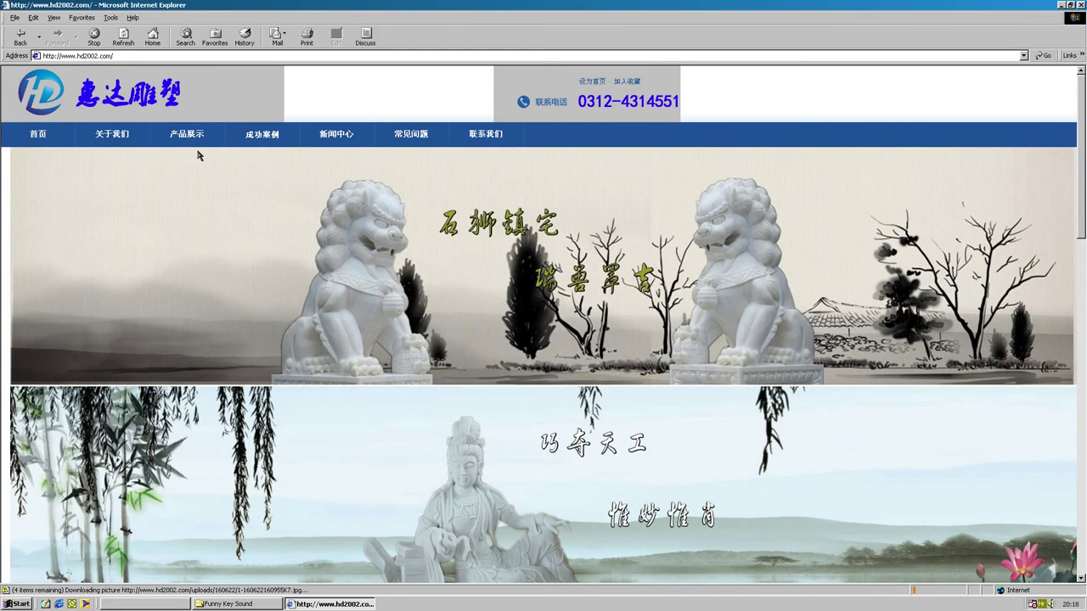
Step: Look over the home page's banners, news and product sections, and close the browser
scroll(376, 235, "down", 15)
scroll(391, 254, "down", 1)
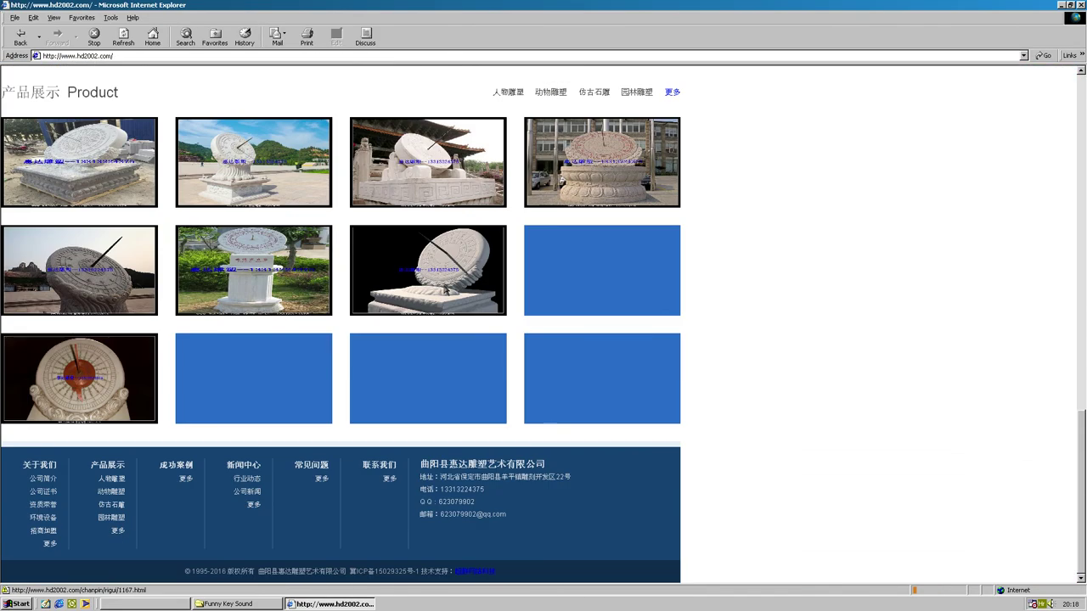
scroll(654, 406, "up", 12)
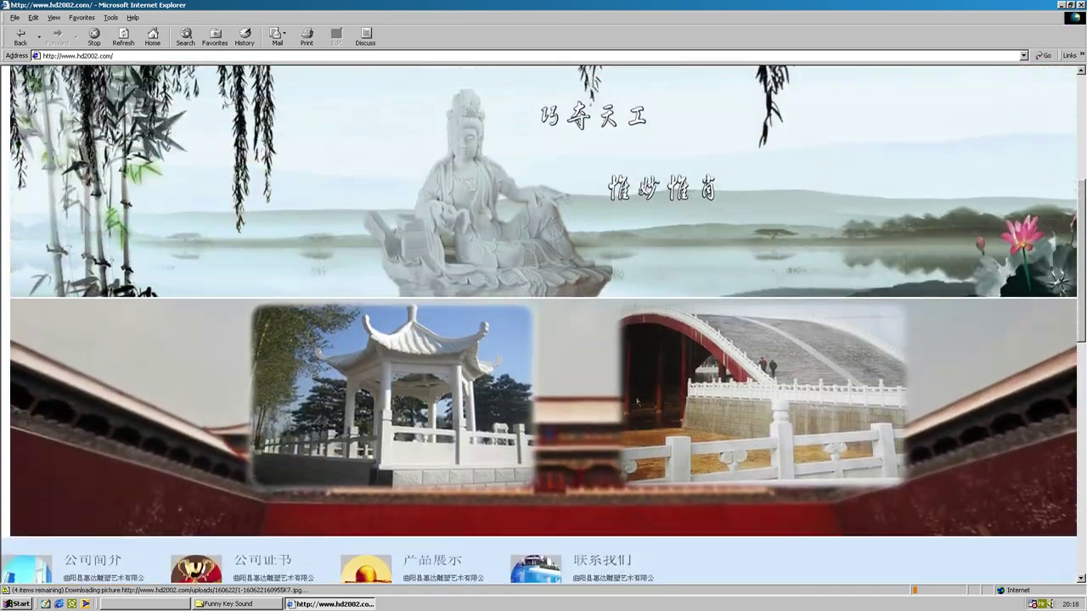
scroll(659, 407, "up", 3)
scroll(716, 309, "down", 10)
scroll(721, 308, "up", 6)
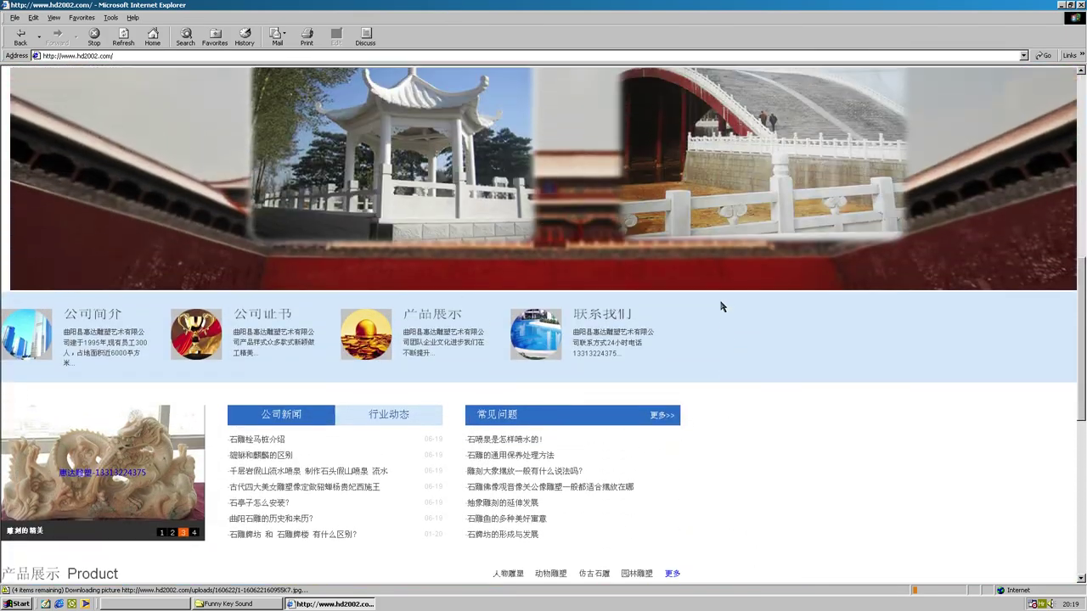
left_click(1080, 4)
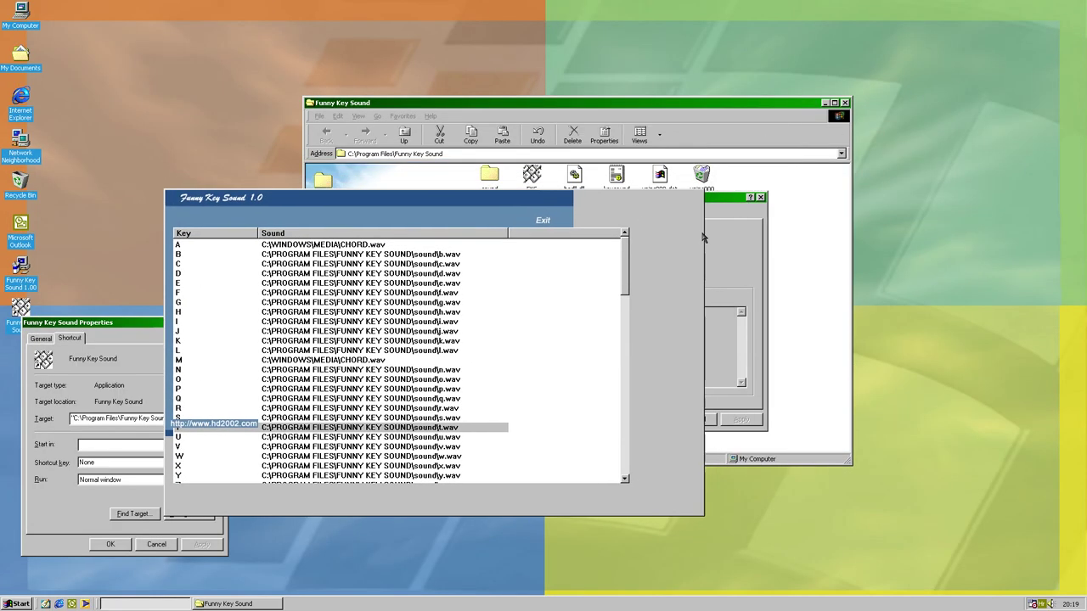
Step: Examine the FKS version entries from Internal Name to Special Build Description, and close the properties dialog
left_click(617, 326)
left_click(613, 332)
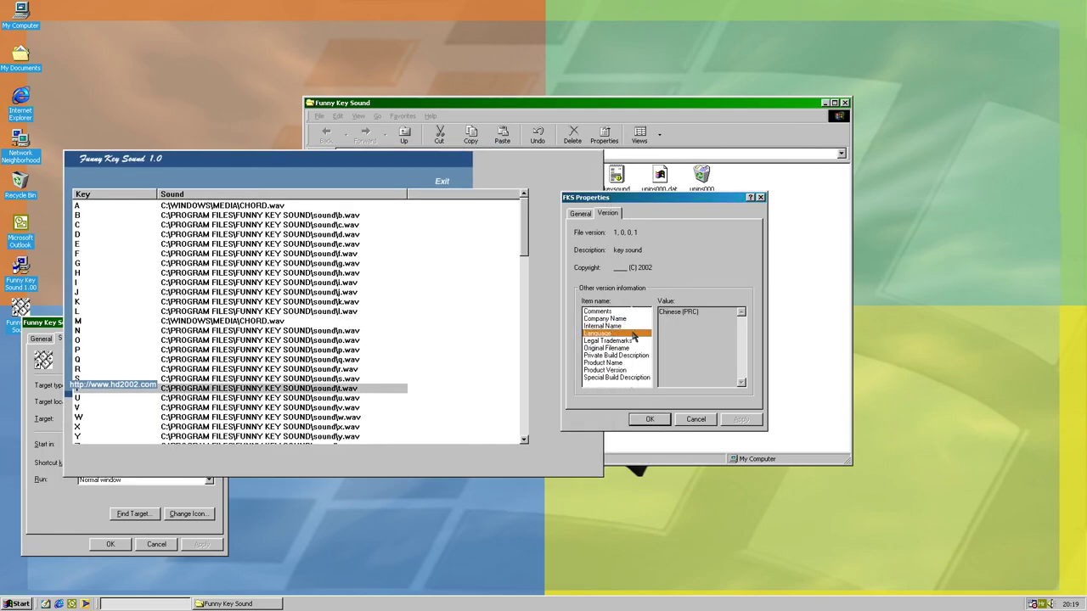
left_click(617, 340)
left_click(616, 349)
left_click(620, 363)
left_click(620, 370)
left_click(621, 377)
left_click(650, 419)
Step: Exit Funny Key Sound and close its program folder window and the desktop shortcut's properties
left_click_drag(442, 169, 567, 172)
left_click(567, 177)
key("alt+F4")
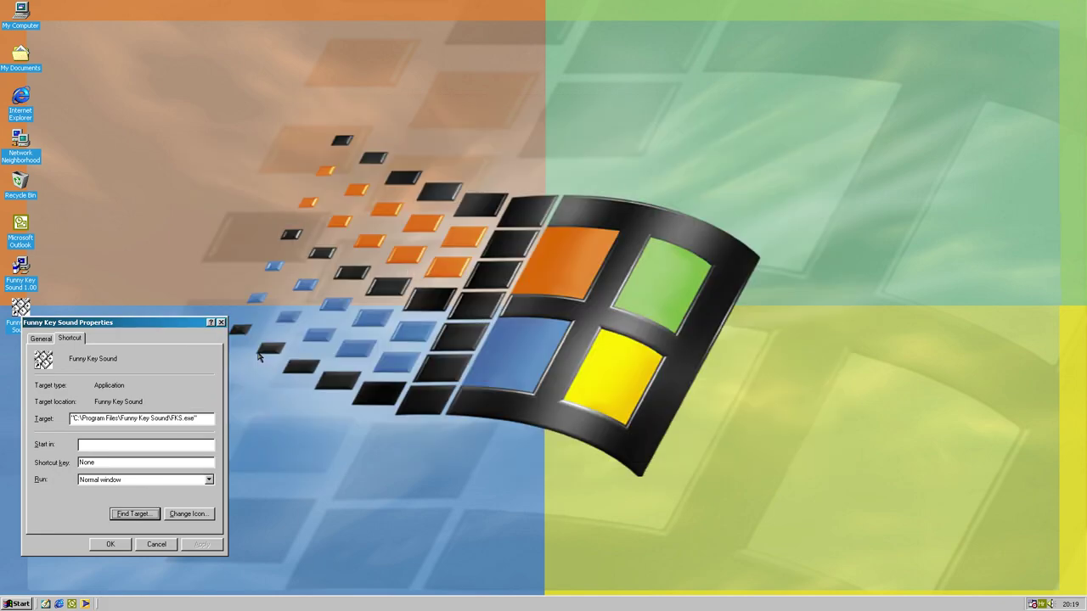
left_click(220, 324)
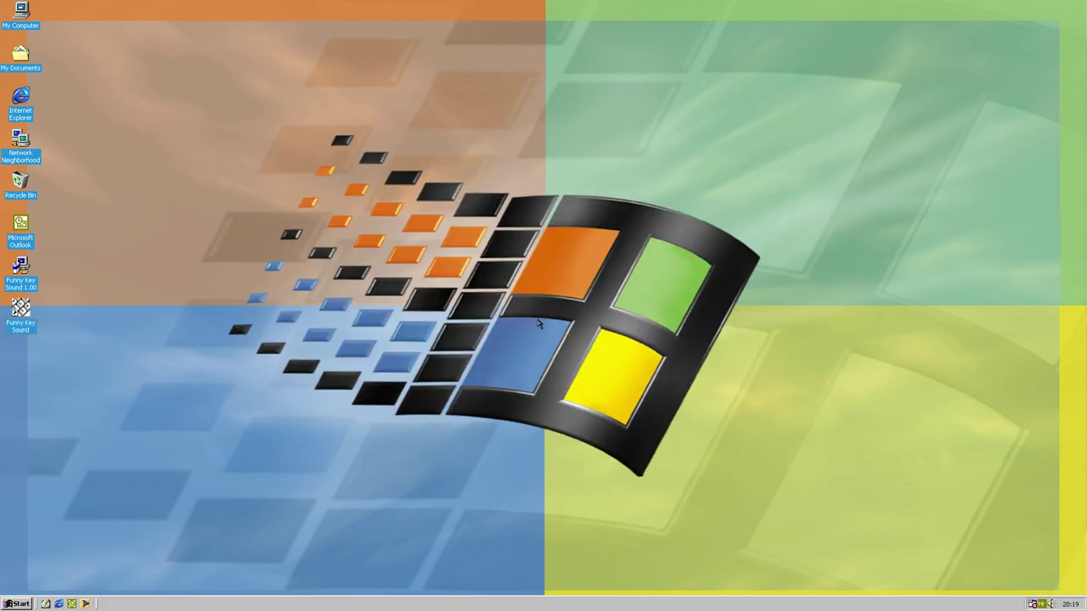